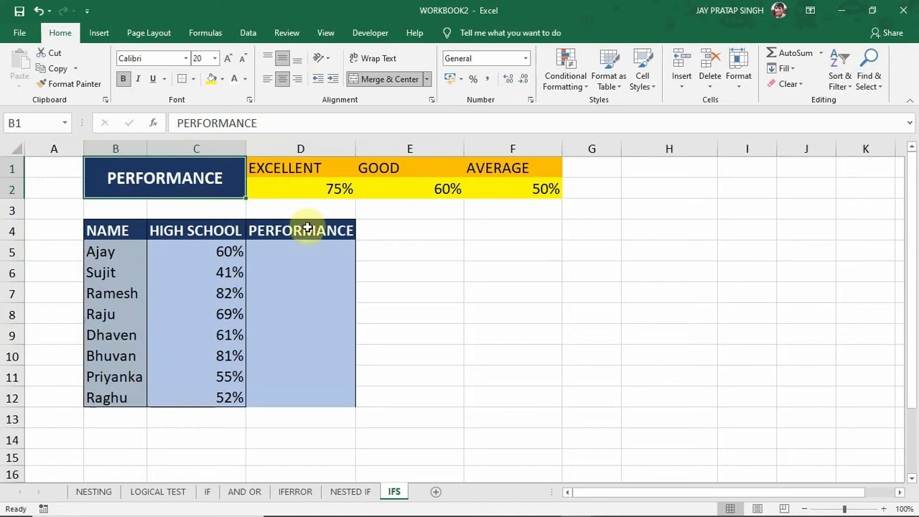
Examine the name and high school columns, plus the percentage thresholds for the EXCELLENT, GOOD and AVERAGE performance ratings
left_click(125, 230)
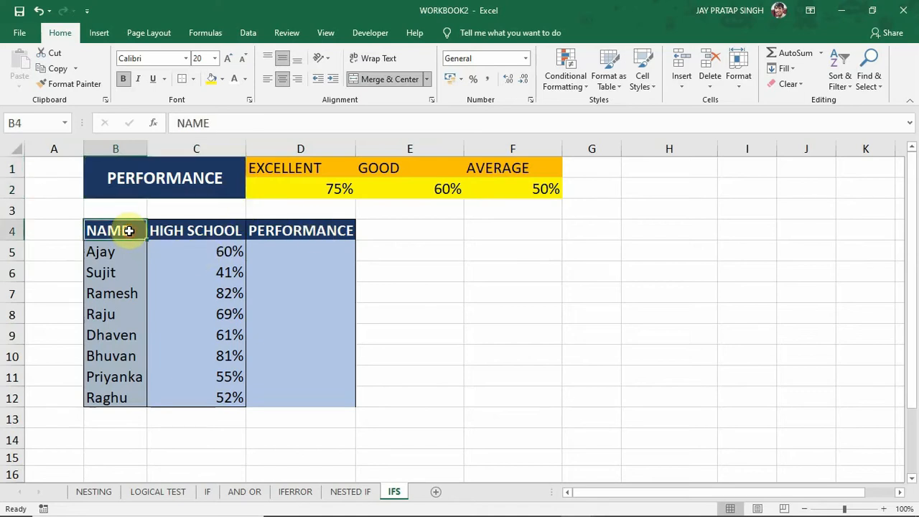
left_click_drag(130, 232, 127, 356)
left_click_drag(199, 230, 189, 366)
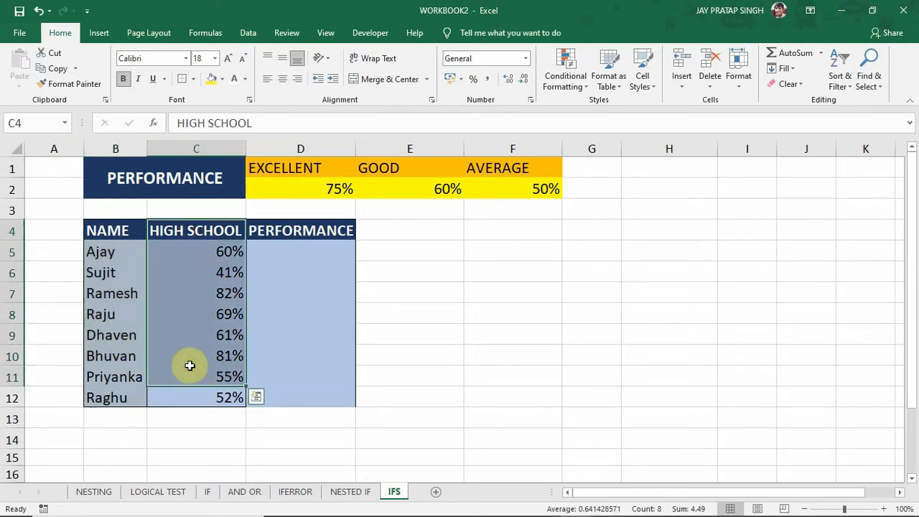
left_click(217, 180)
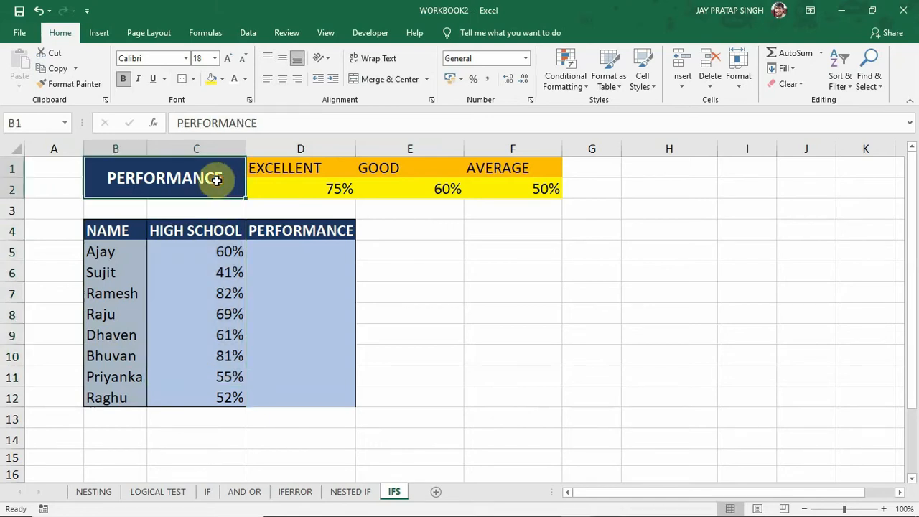
left_click(302, 185)
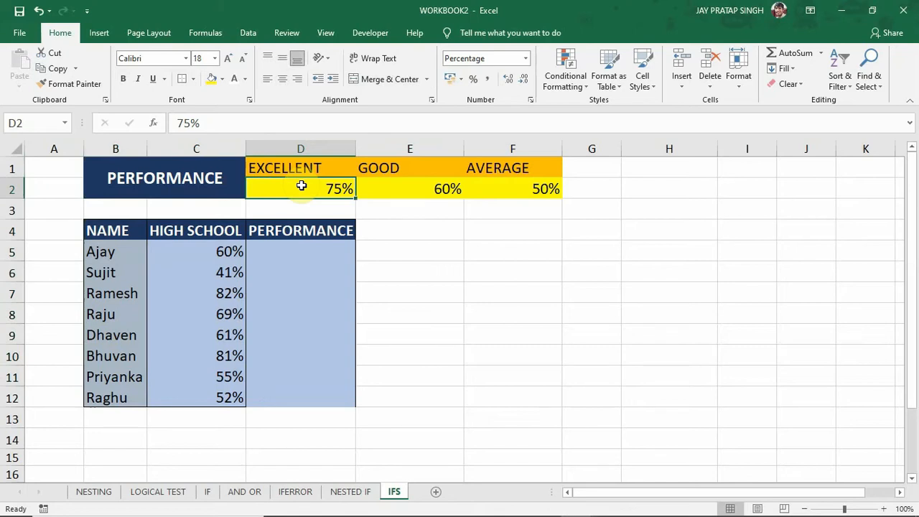
left_click(314, 168)
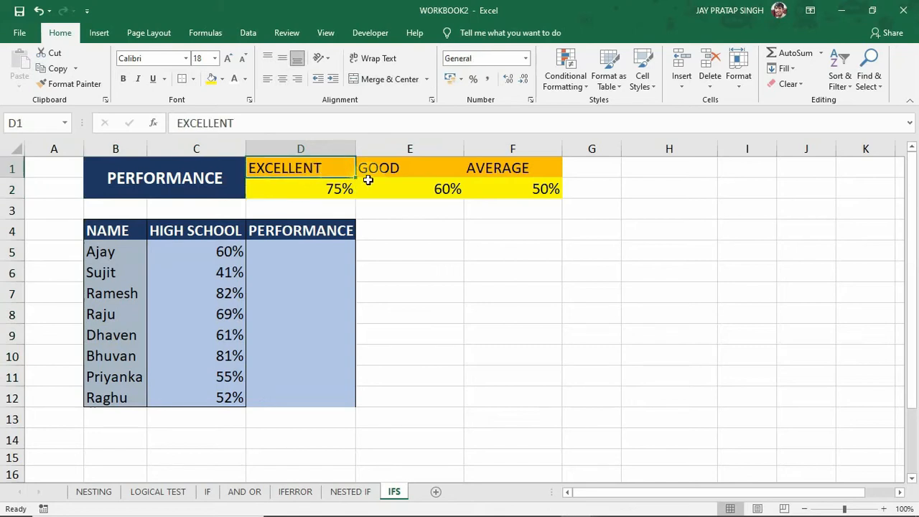
left_click(390, 190)
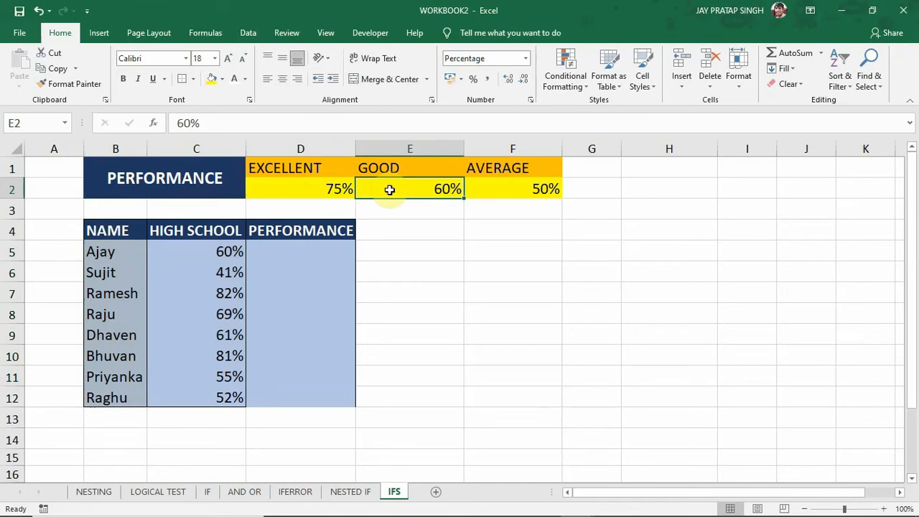
left_click(423, 168)
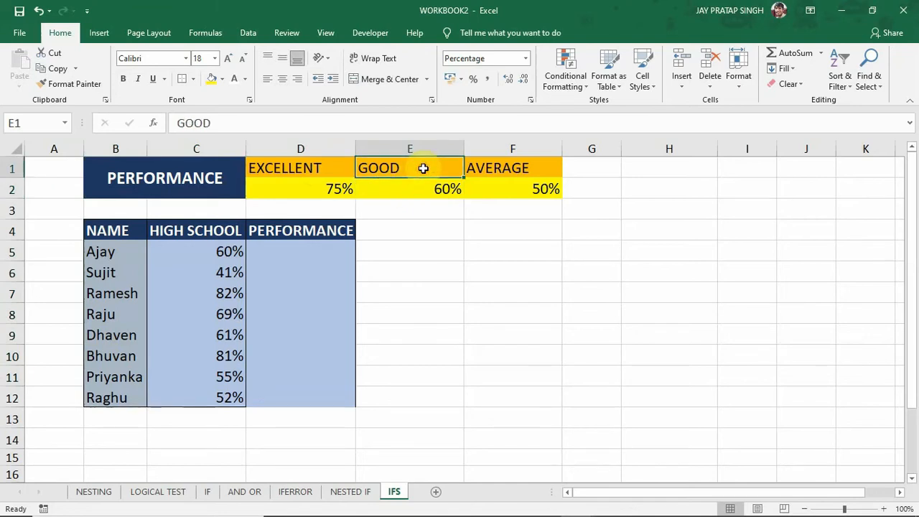
left_click(499, 186)
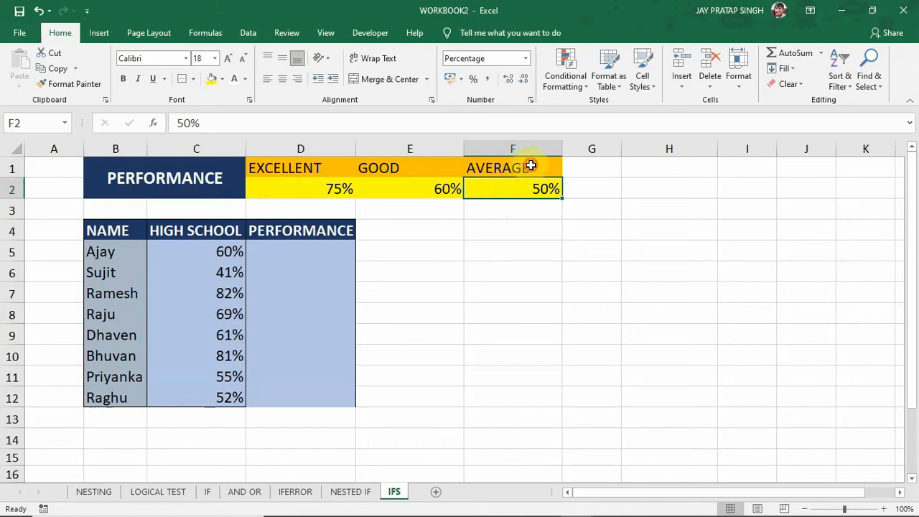
left_click(531, 166)
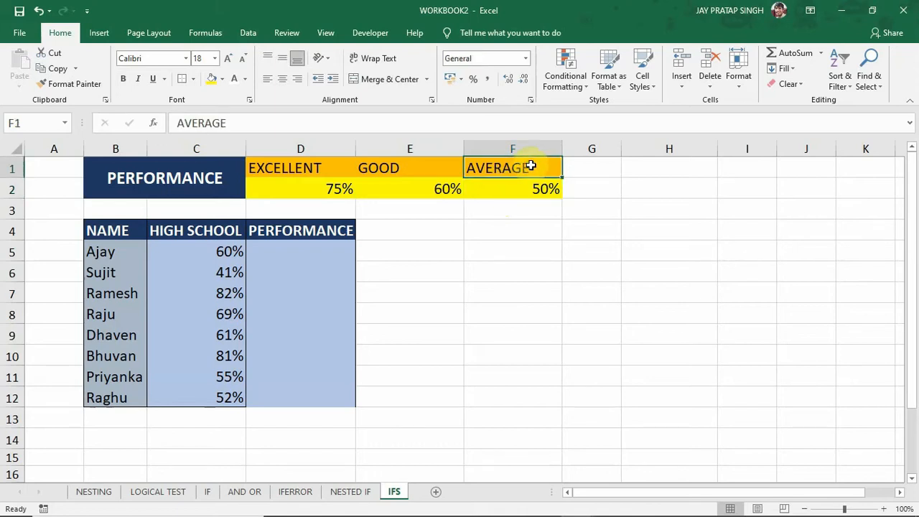
Start an IFS formula in D5 that returns $D$1 when C5>=$D$2, using absolute references for the EXCELLENT label and threshold
left_click(311, 246)
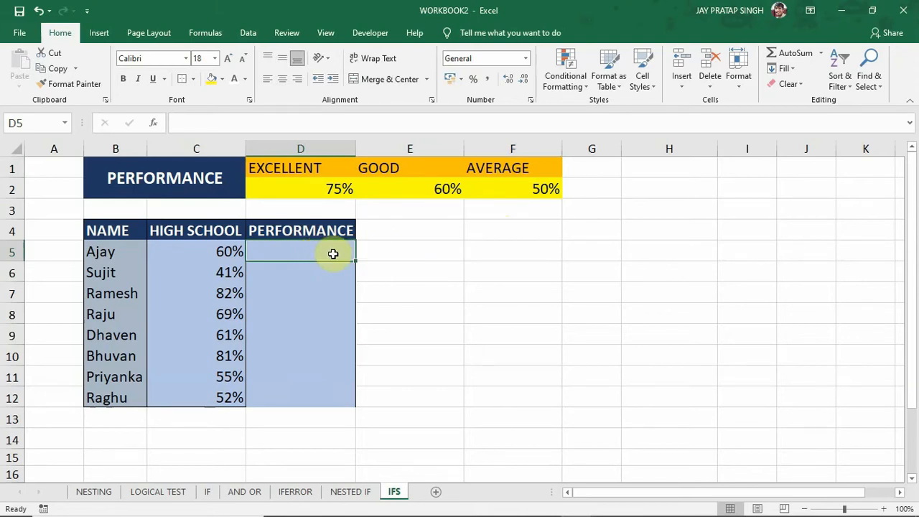
type("=IFS")
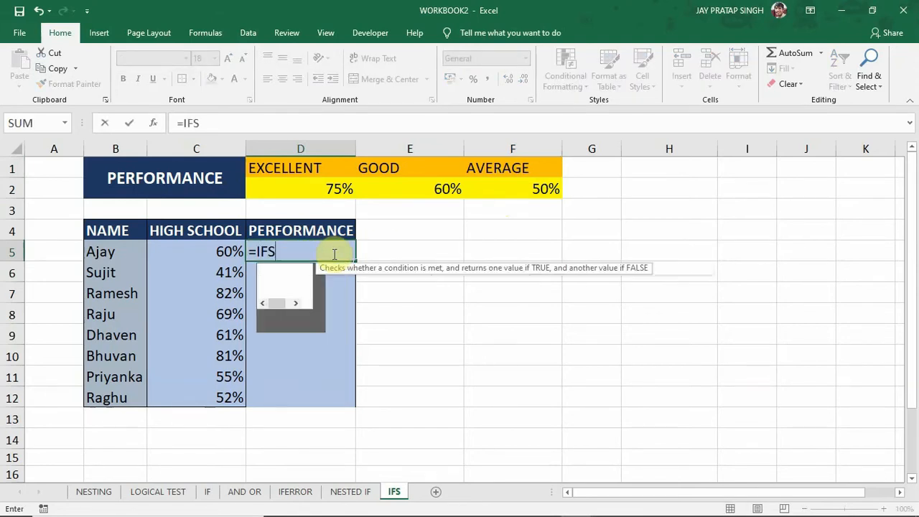
type("(")
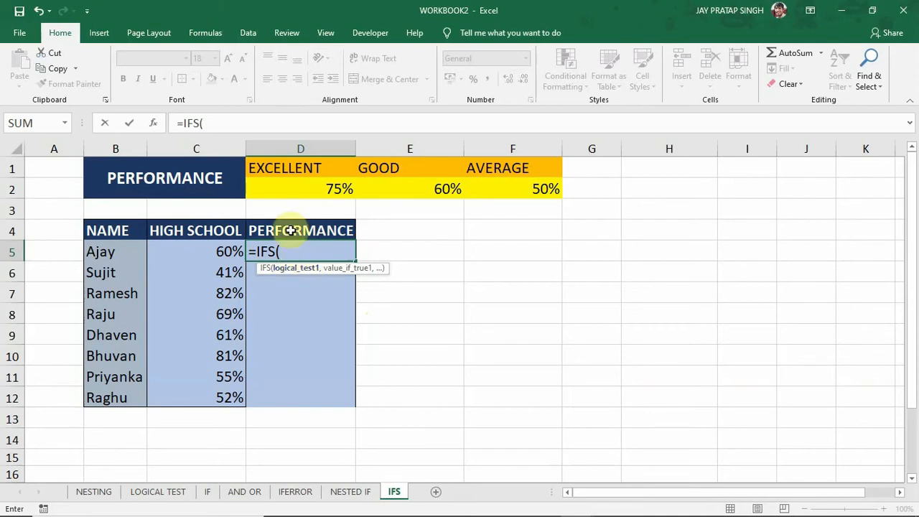
left_click(194, 255)
type(">=")
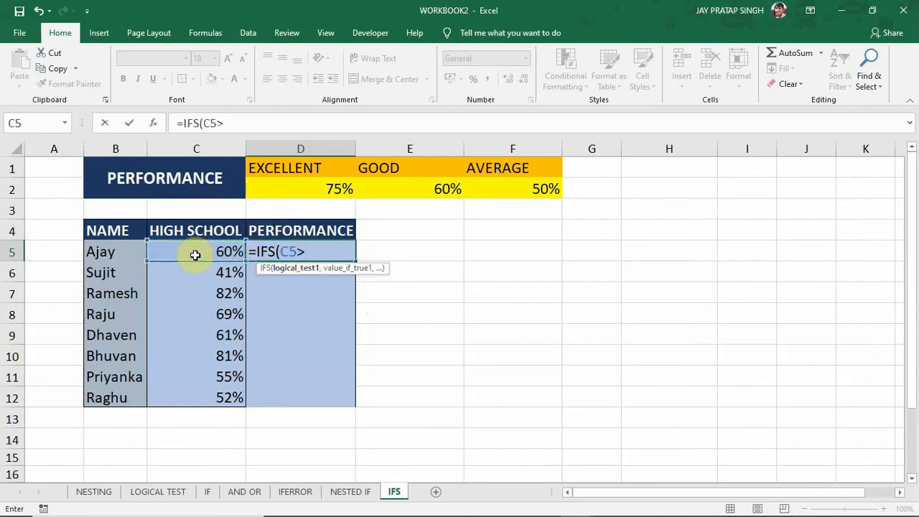
left_click(290, 191)
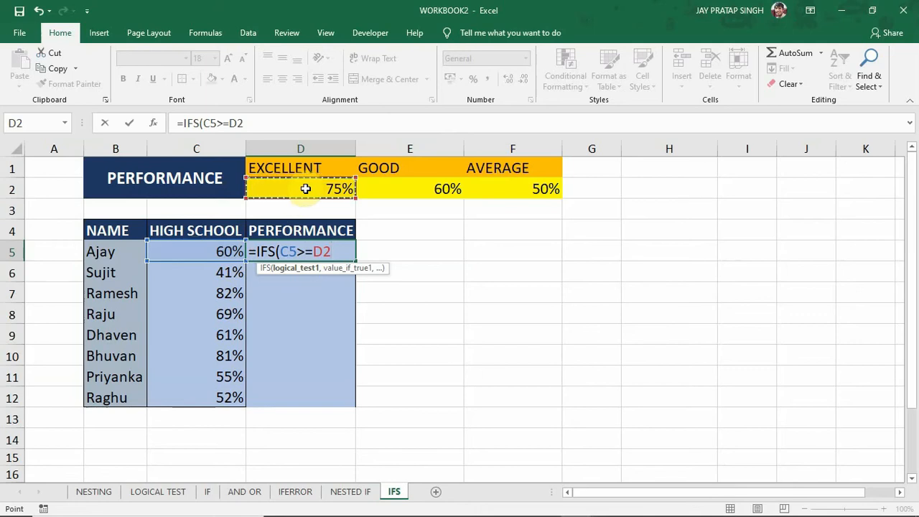
key("F4")
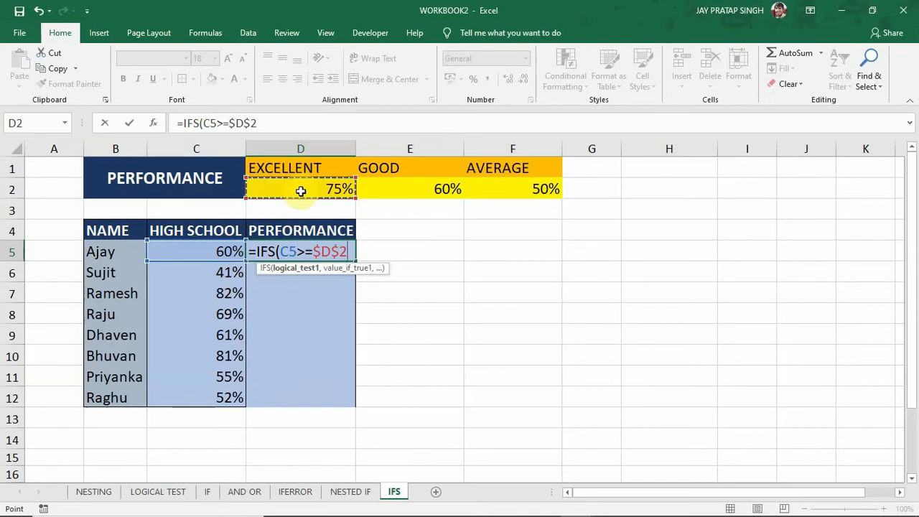
type(",")
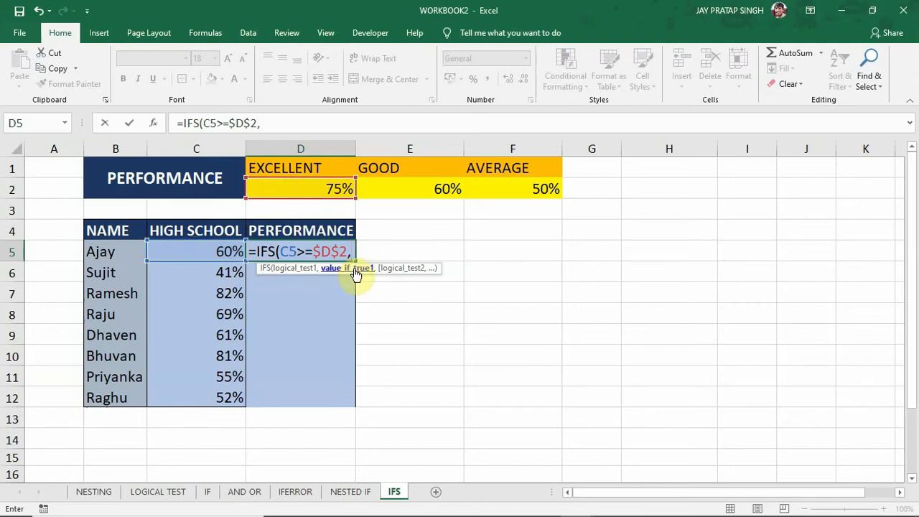
left_click(318, 168)
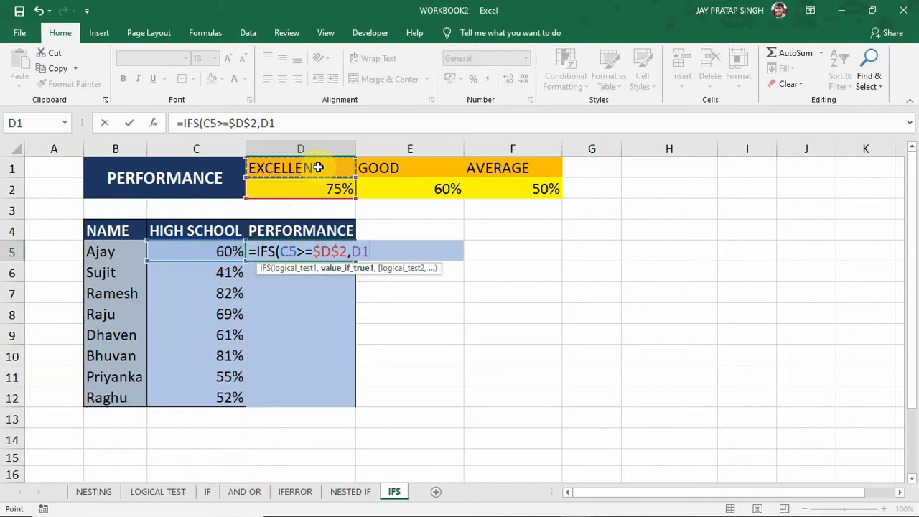
key("F4")
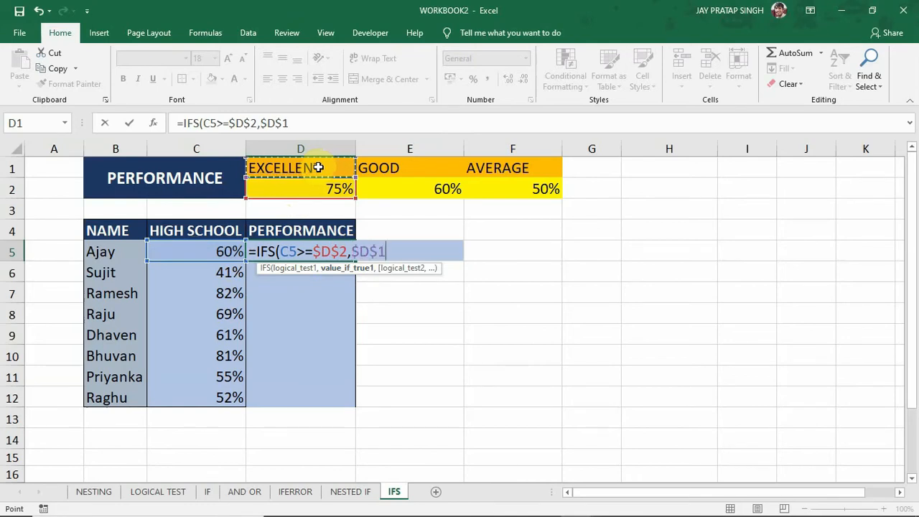
type(",")
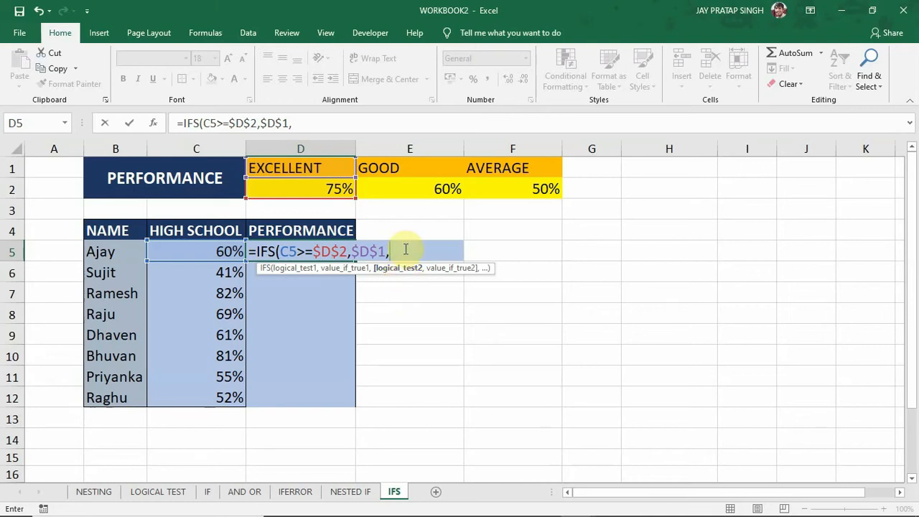
Add a second condition to the D5 formula that returns $E$1 (GOOD) when C5>=$E$2
left_click(197, 251)
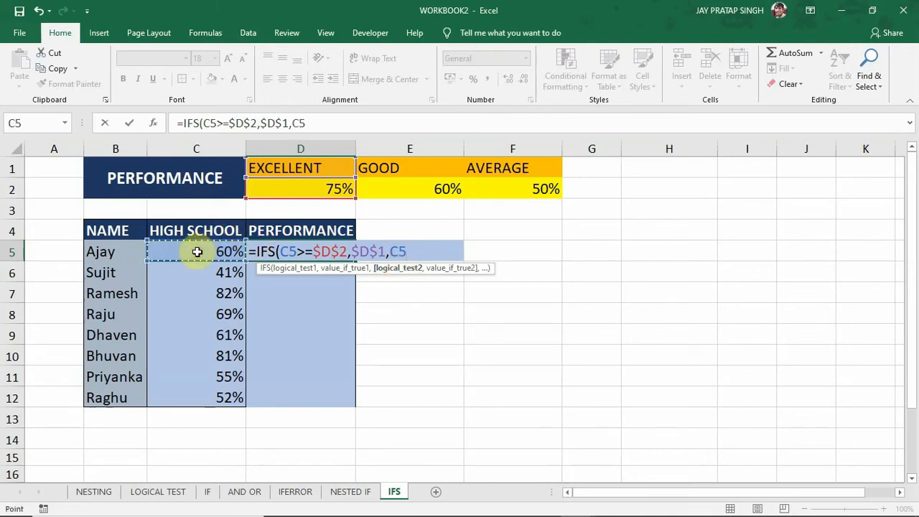
type(">=")
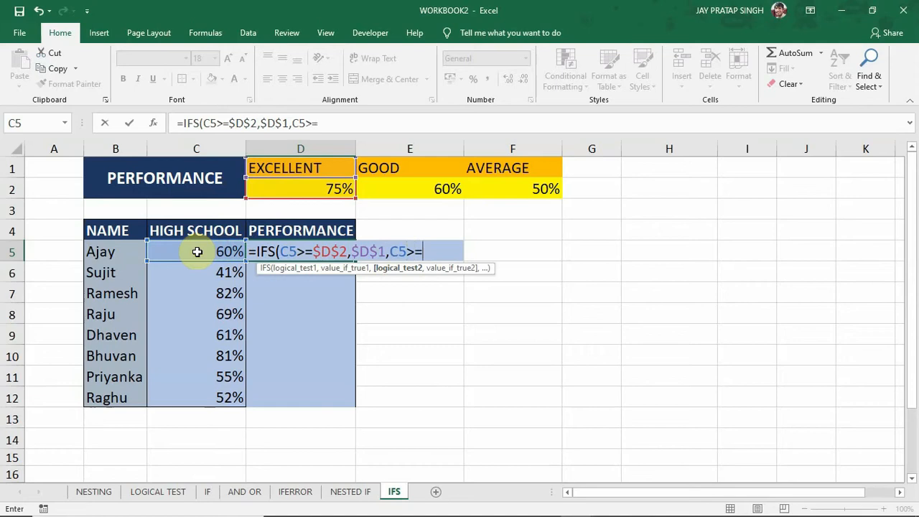
left_click(407, 191)
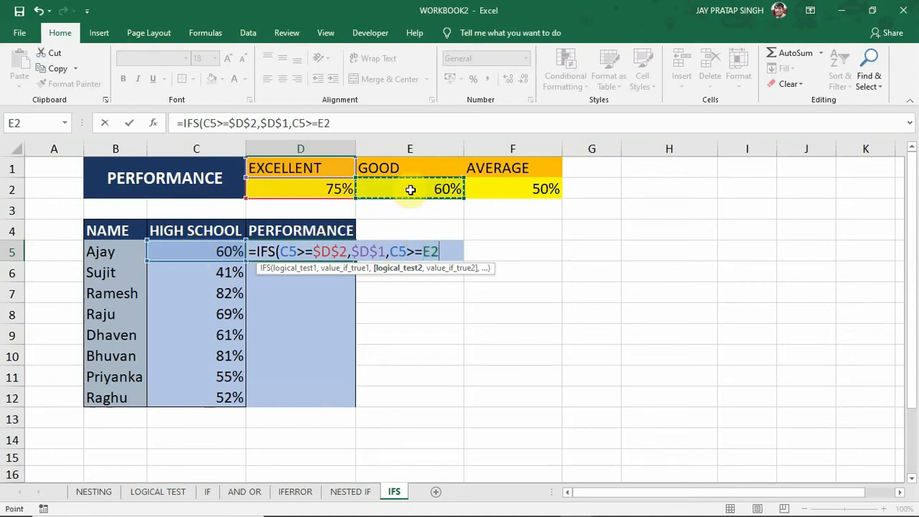
key("F4")
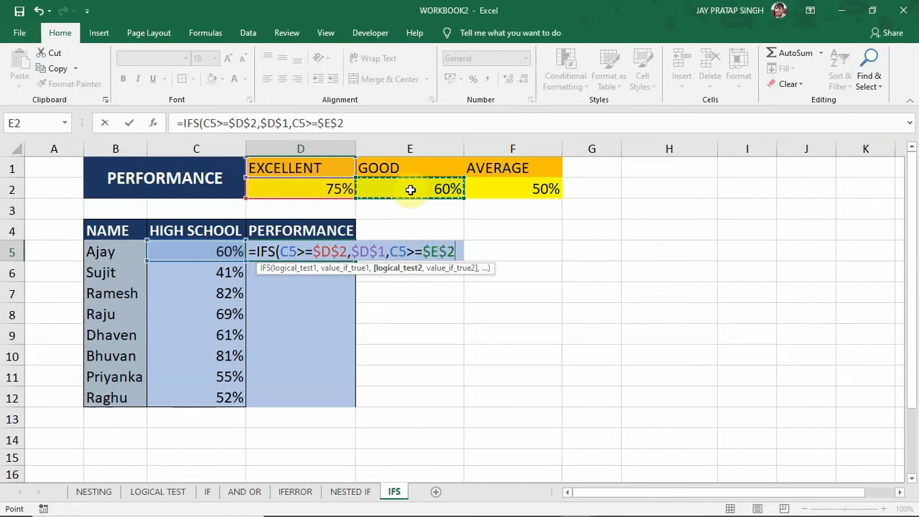
type(",")
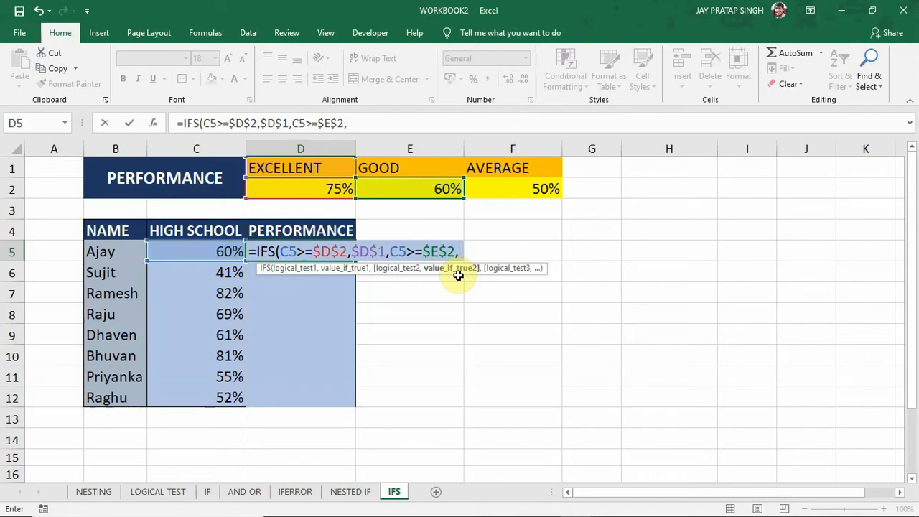
left_click(426, 167)
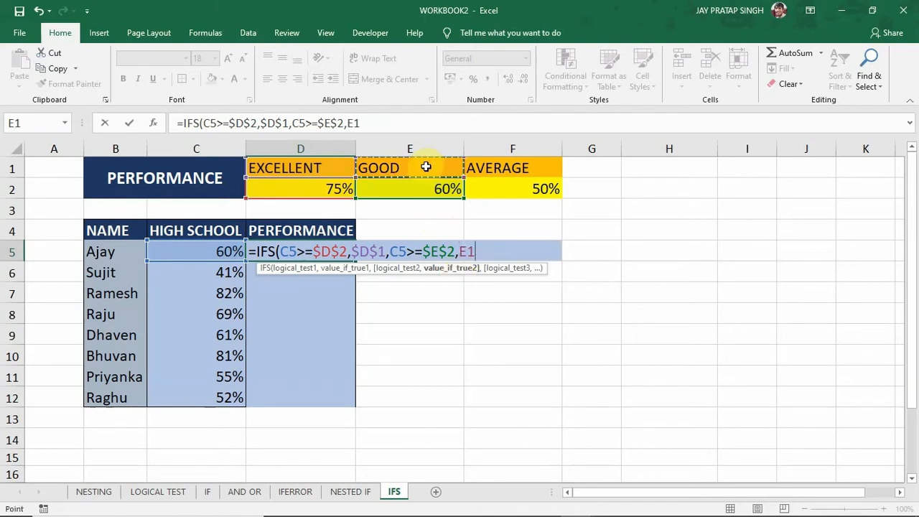
key("F4")
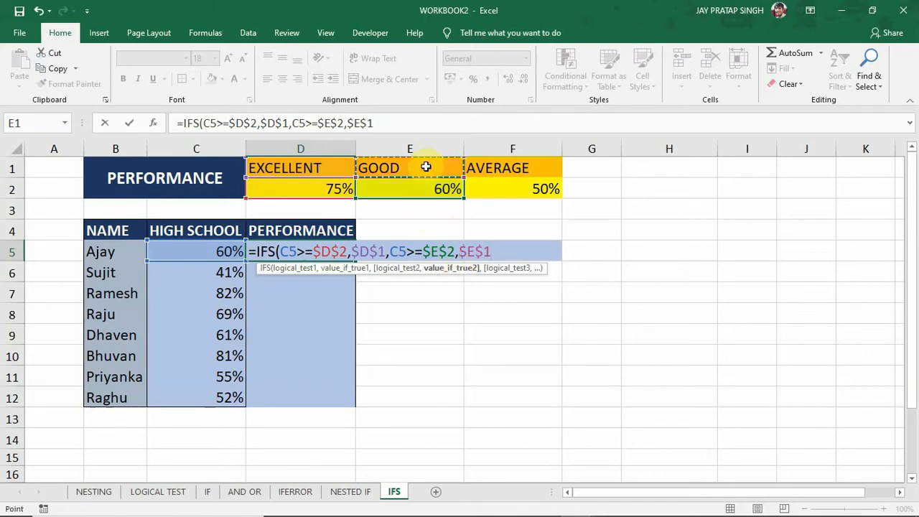
type(",")
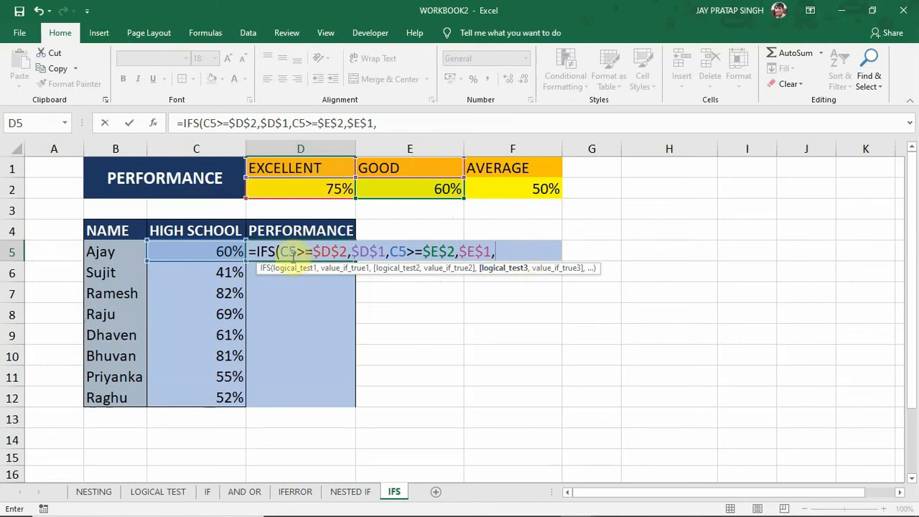
Add a third condition returning $F$1 (AVERAGE) when C5>=$F$2, and complete the IFS formula in D5
left_click(202, 253)
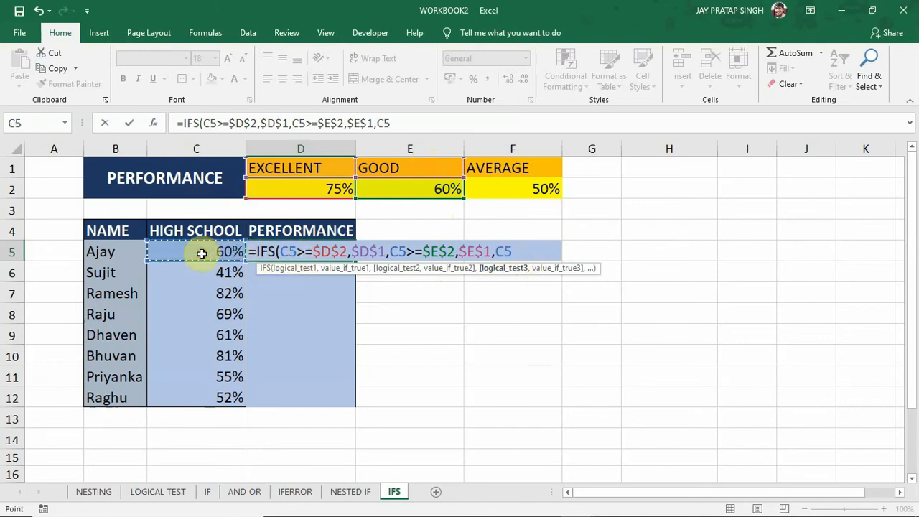
type(">=")
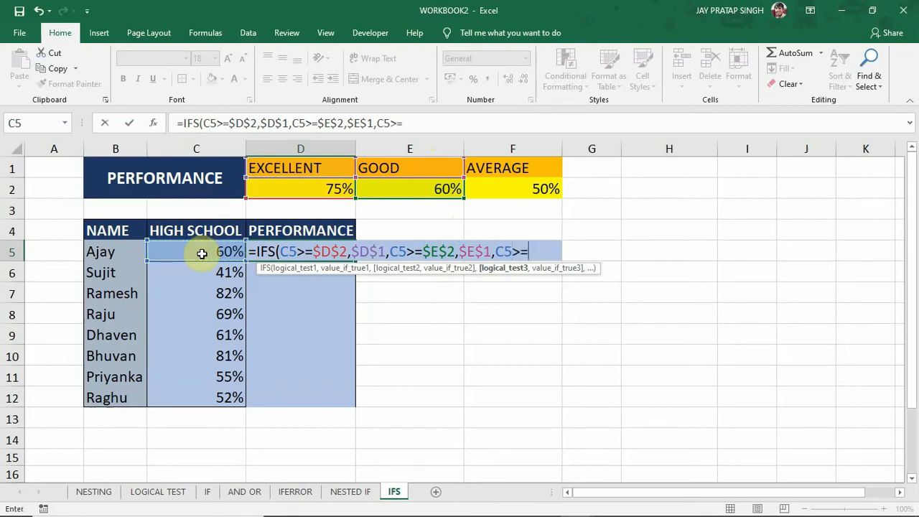
left_click(521, 187)
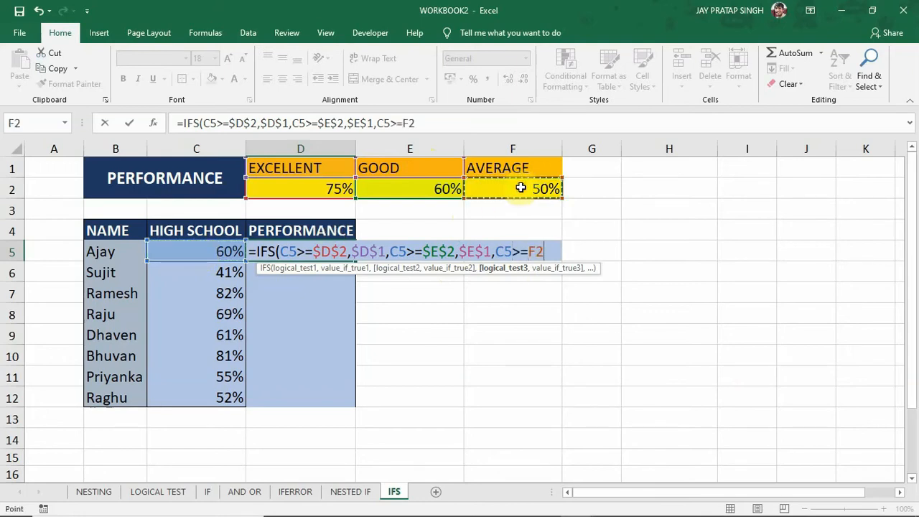
key("F4")
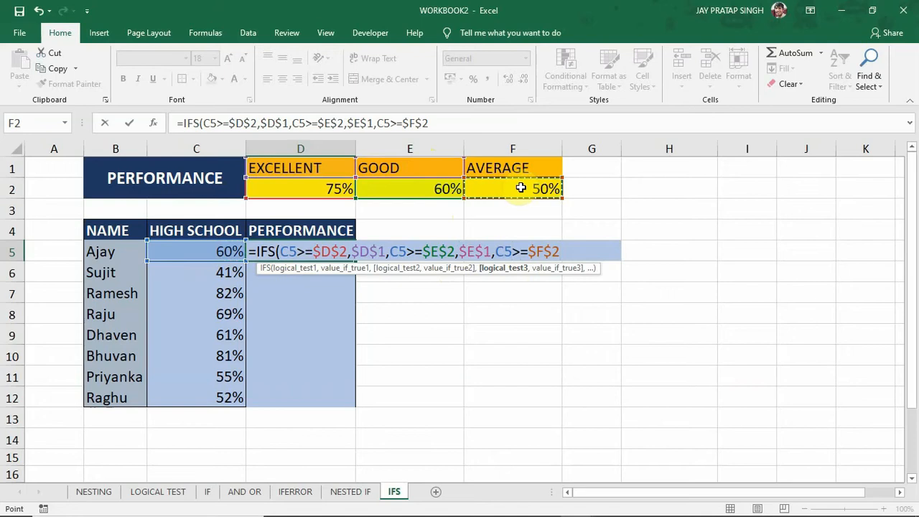
type(",")
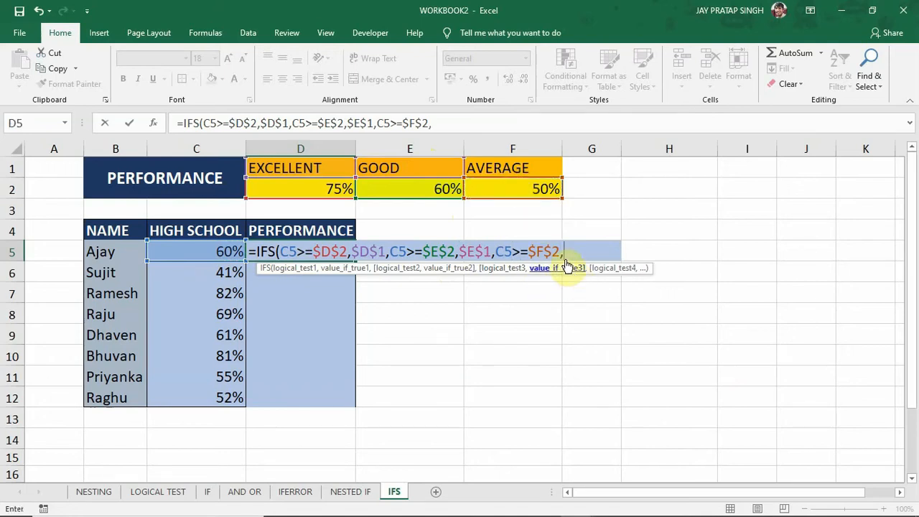
left_click(535, 167)
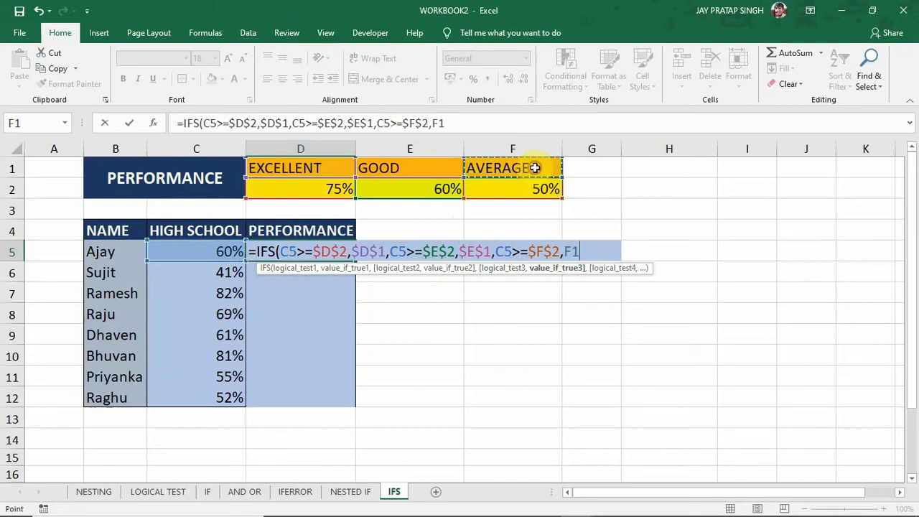
key("F4")
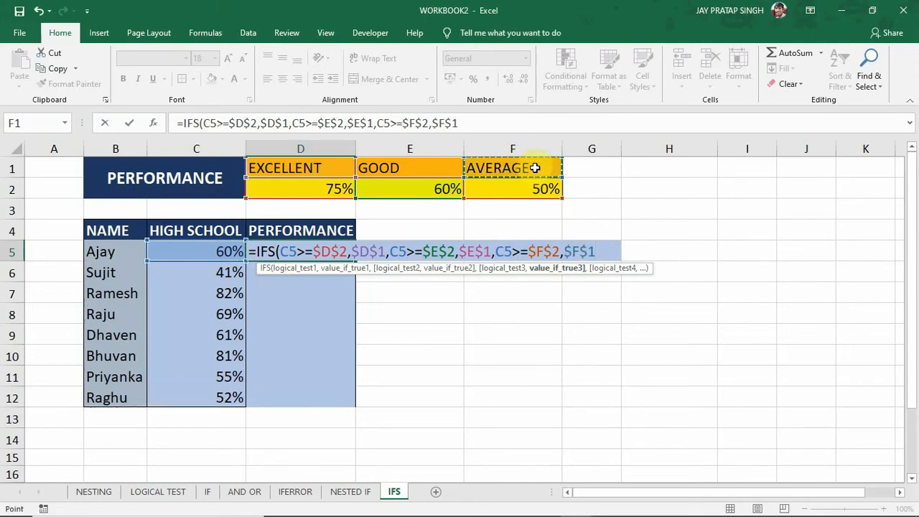
type(")")
key("Return")
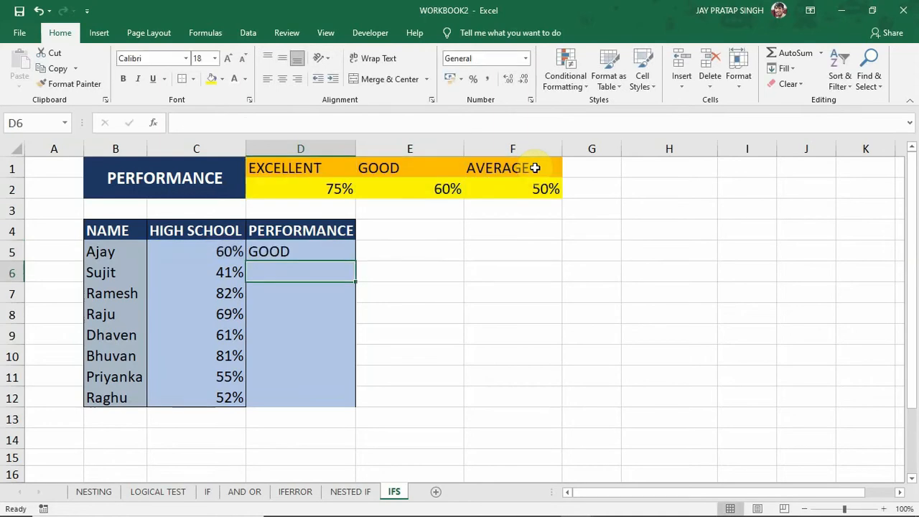
Fill the IFS formula from D5 down the PERFORMANCE column through D12
left_click(316, 247)
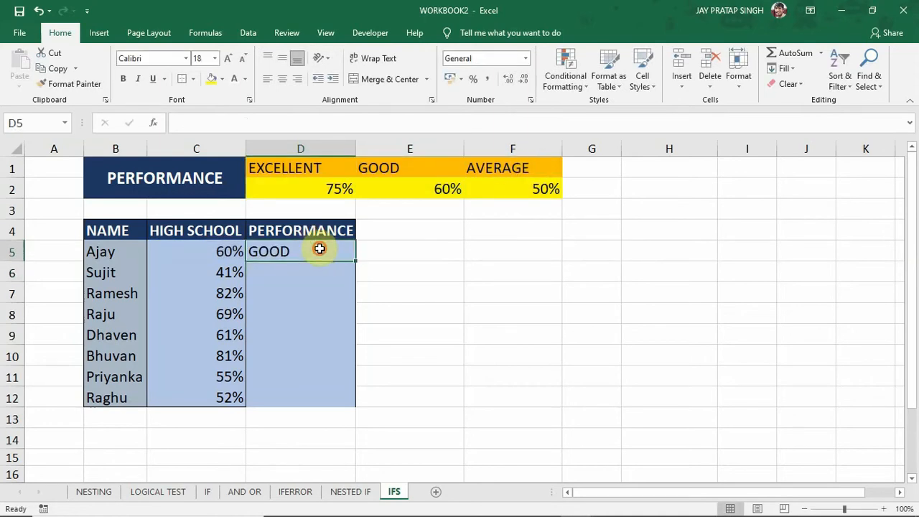
double_click(356, 262)
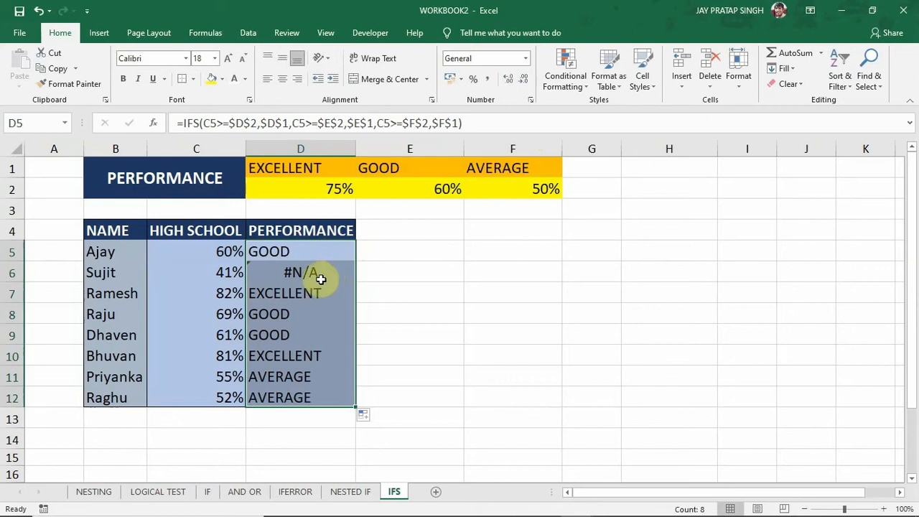
Compare the percentage in C6 with the thresholds in D2:F2 and check the IFS result in D6
left_click(334, 273)
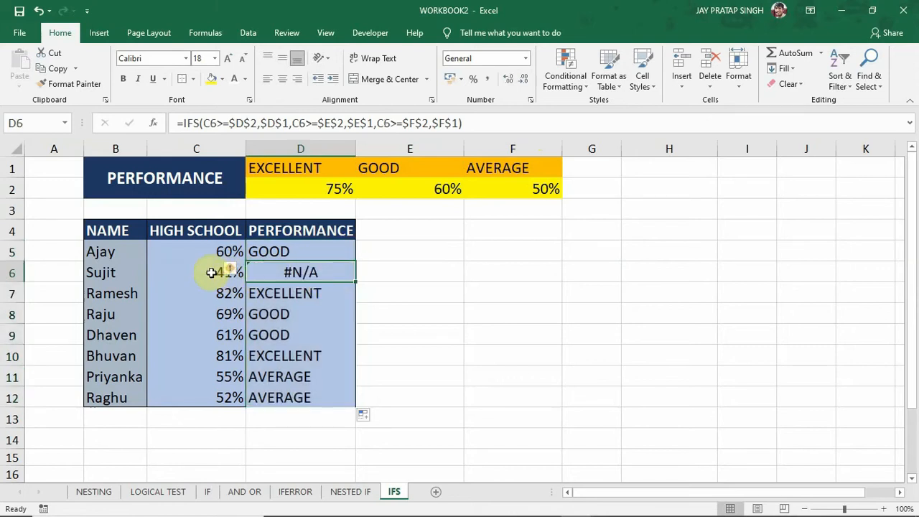
left_click(201, 272)
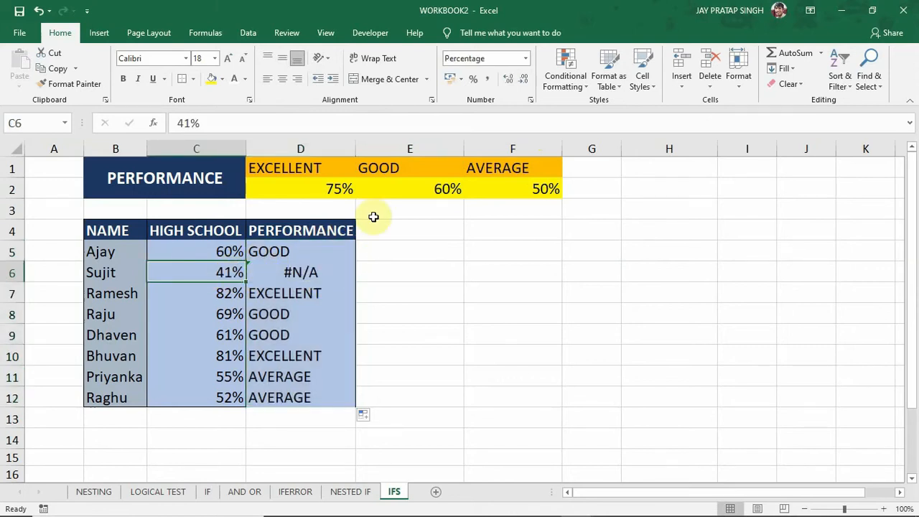
left_click(298, 191)
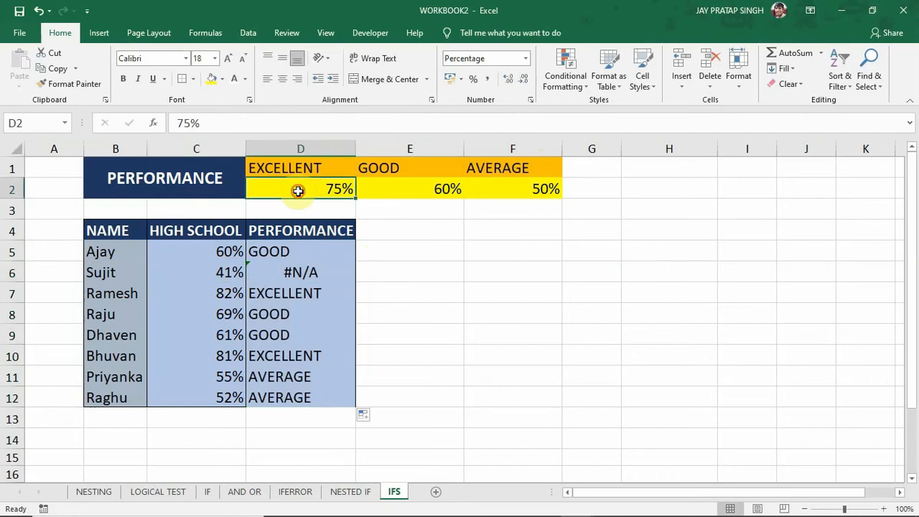
left_click(400, 188)
left_click(517, 189)
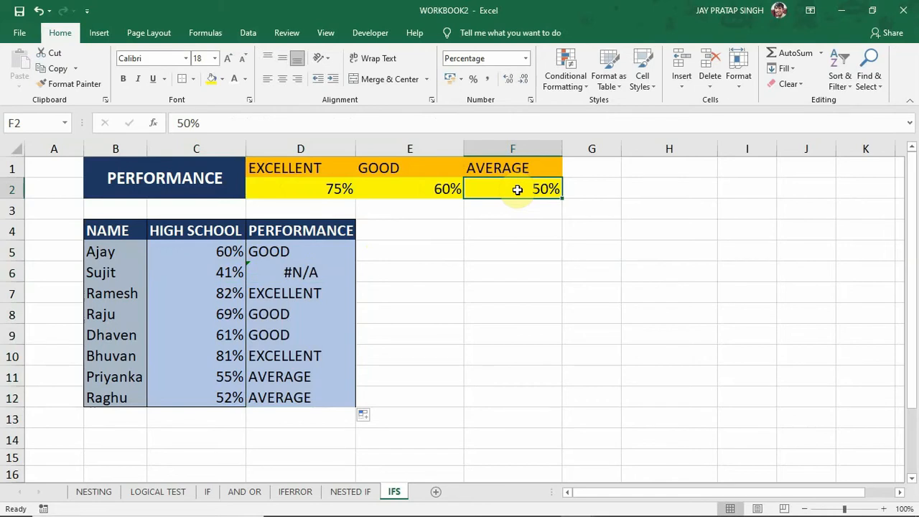
left_click(205, 271)
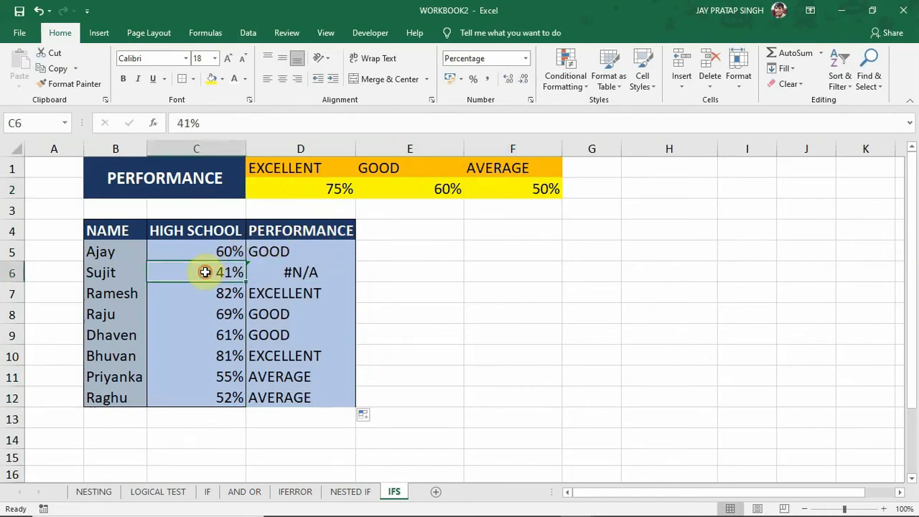
left_click(264, 272)
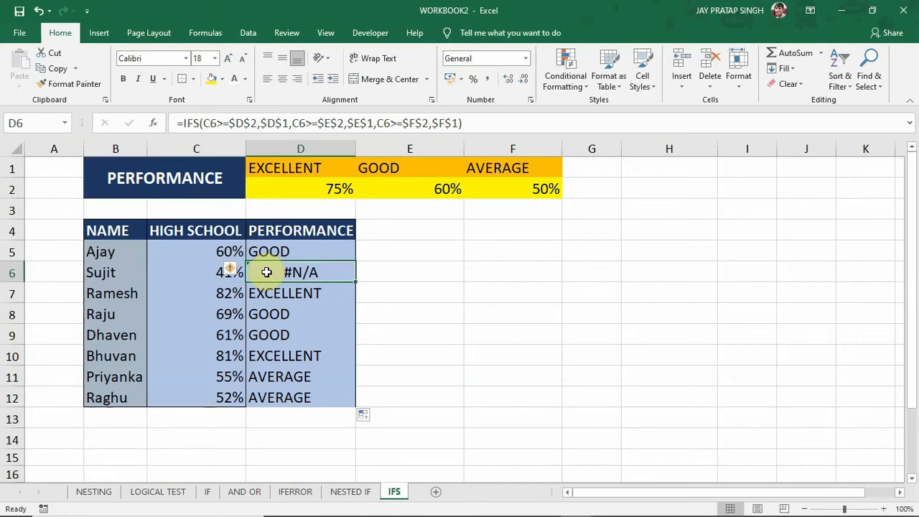
Check the ratings in rows 5, 7, 10, 11 and 12 against their high school percentages and the rating labels
left_click(203, 252)
left_click(316, 250)
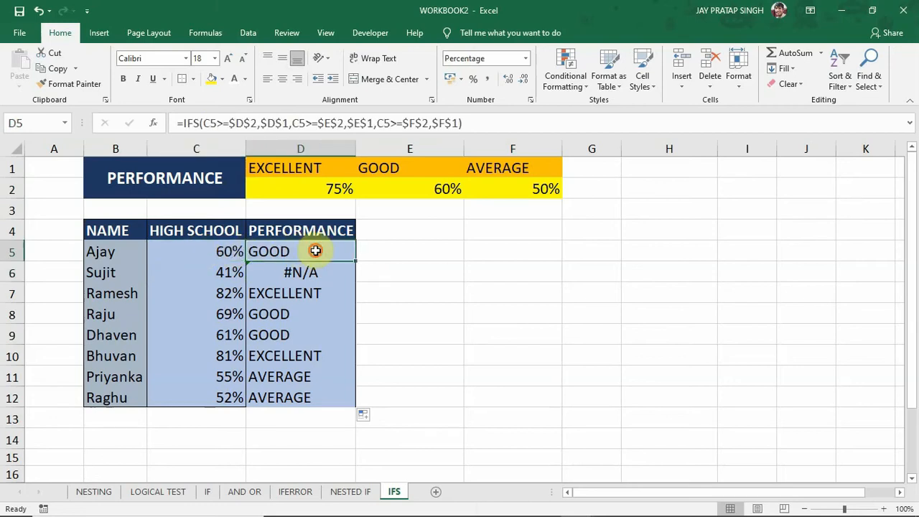
left_click(412, 188)
left_click(412, 167)
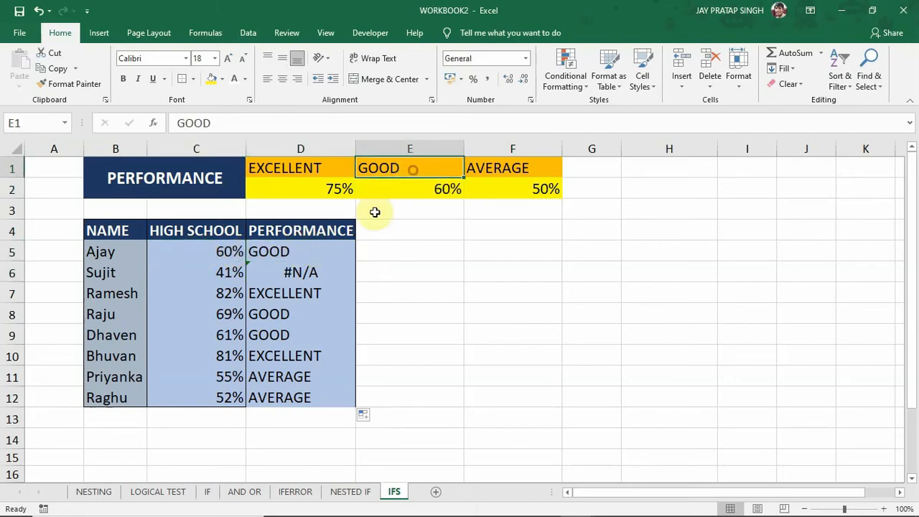
left_click(208, 299)
left_click(288, 294)
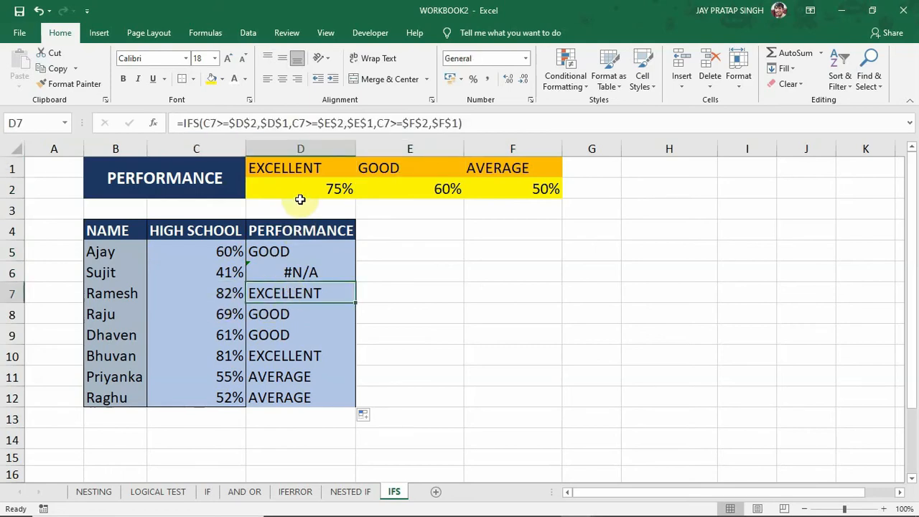
left_click(302, 169)
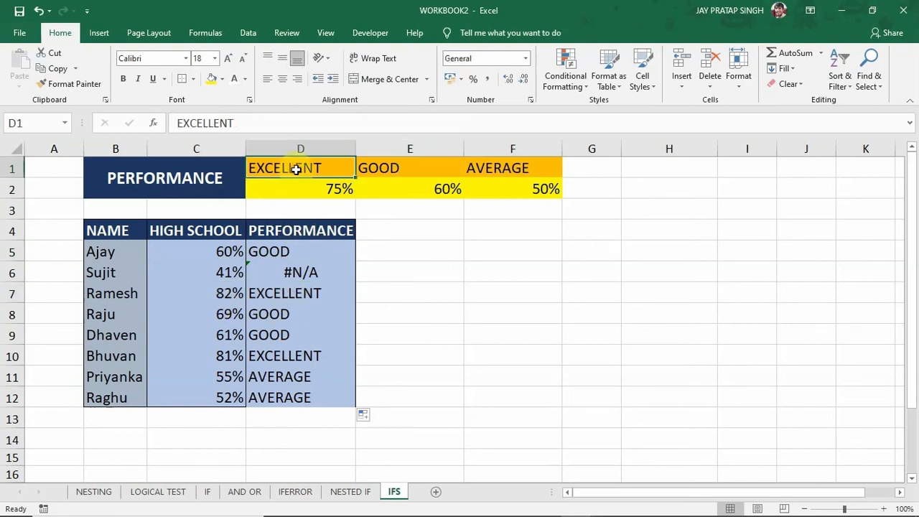
left_click(209, 358)
left_click(316, 357)
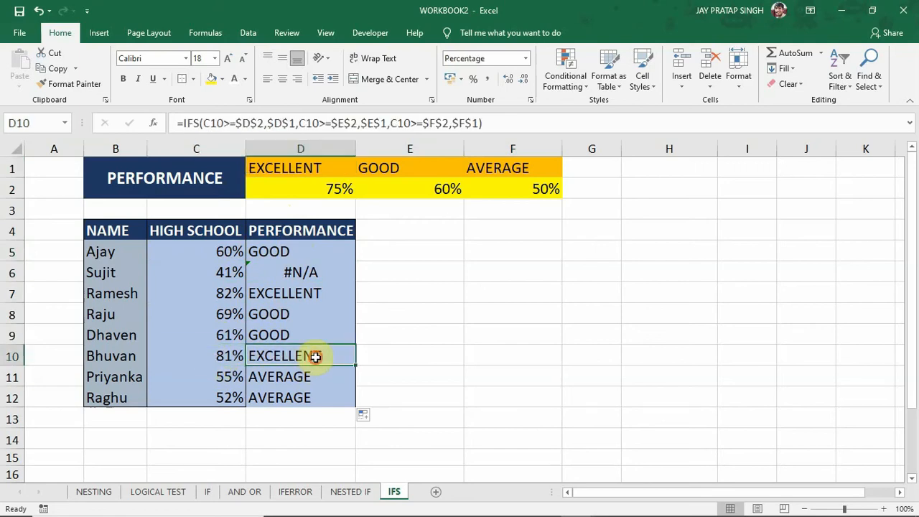
left_click(211, 375)
left_click(301, 376)
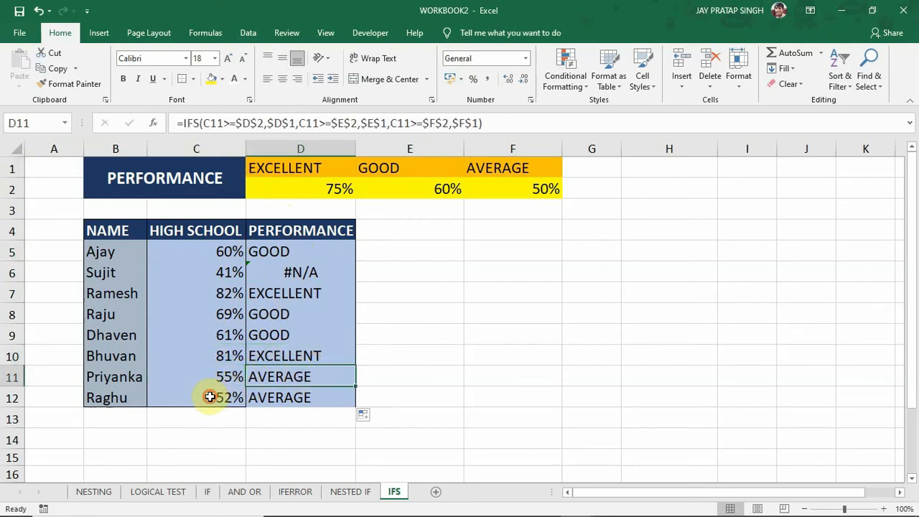
left_click(216, 397)
left_click(277, 398)
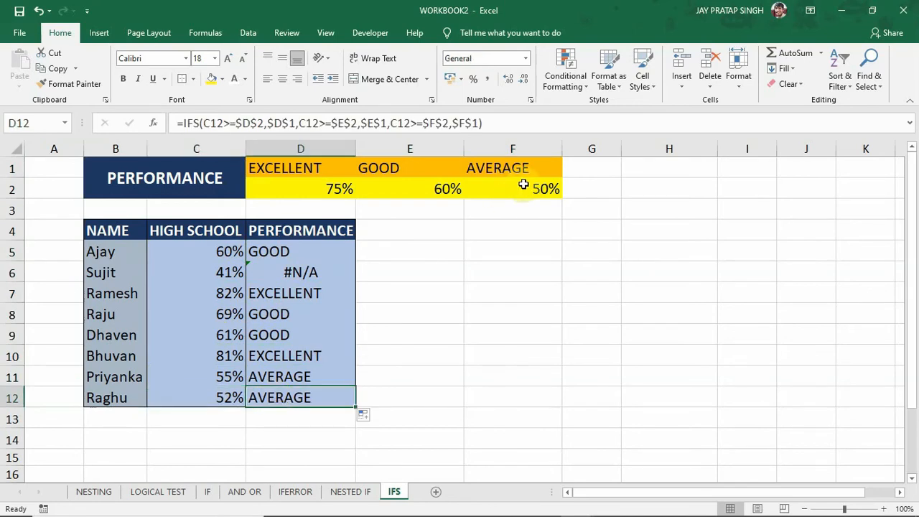
Review the GOOD and EXCELLENT thresholds with their labels, and inspect the condition order of the IFS formula in D5
left_click(411, 188)
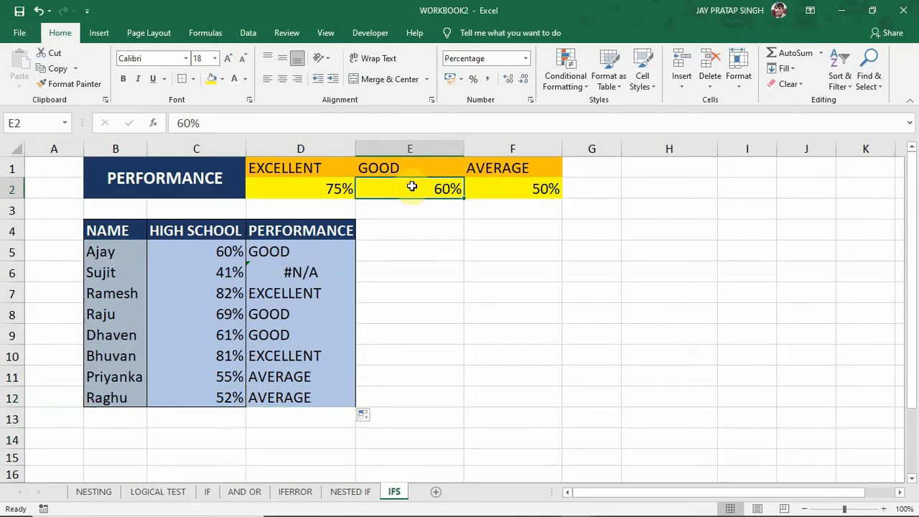
left_click(421, 170)
left_click(310, 189)
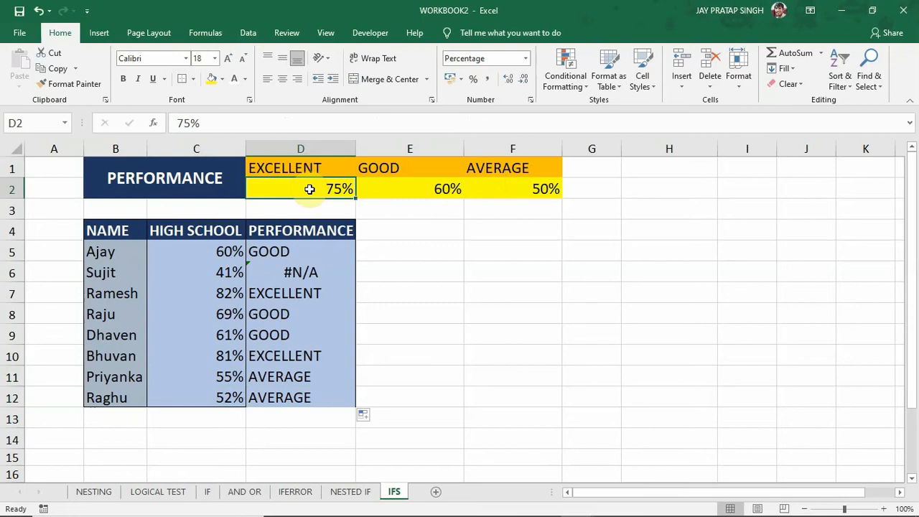
left_click(338, 166)
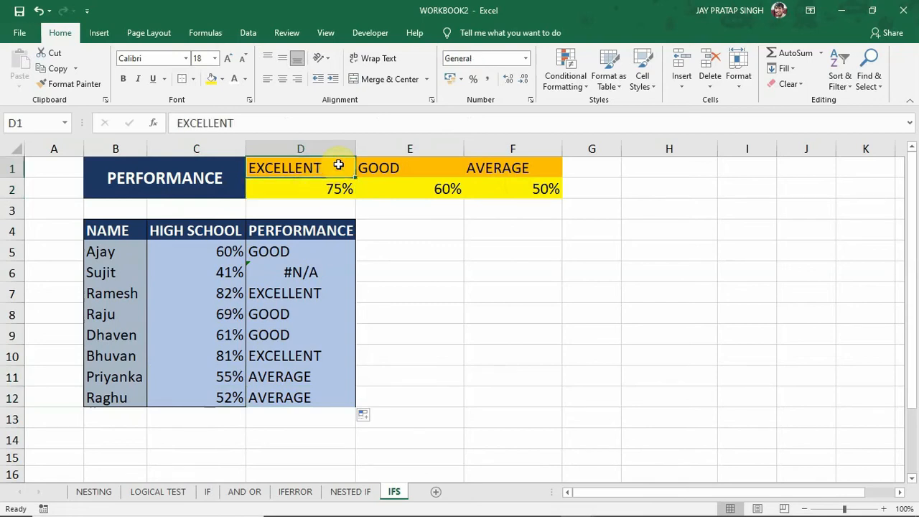
left_click(321, 250)
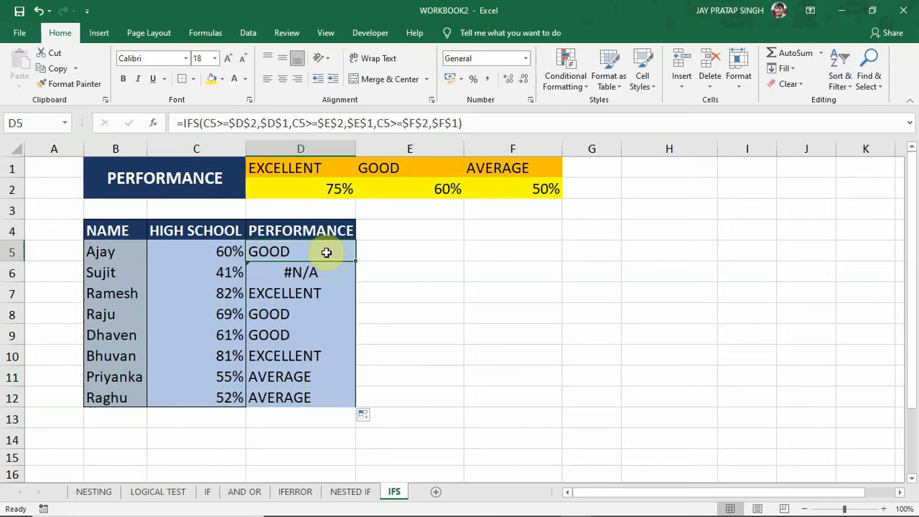
Start an IFS formula in E5 that returns $F$1 (AVERAGE) when C5>=$F$2, using absolute references for label and threshold
left_click(401, 254)
type("=I")
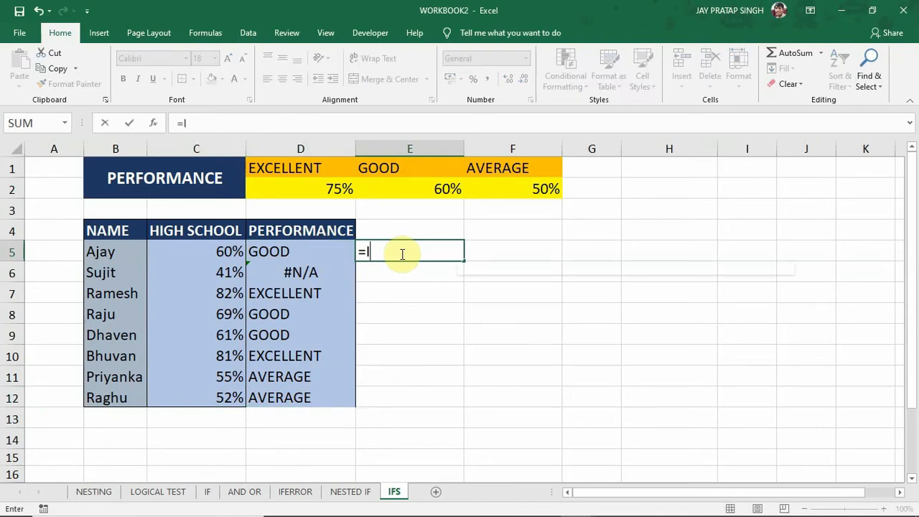
type("FS(")
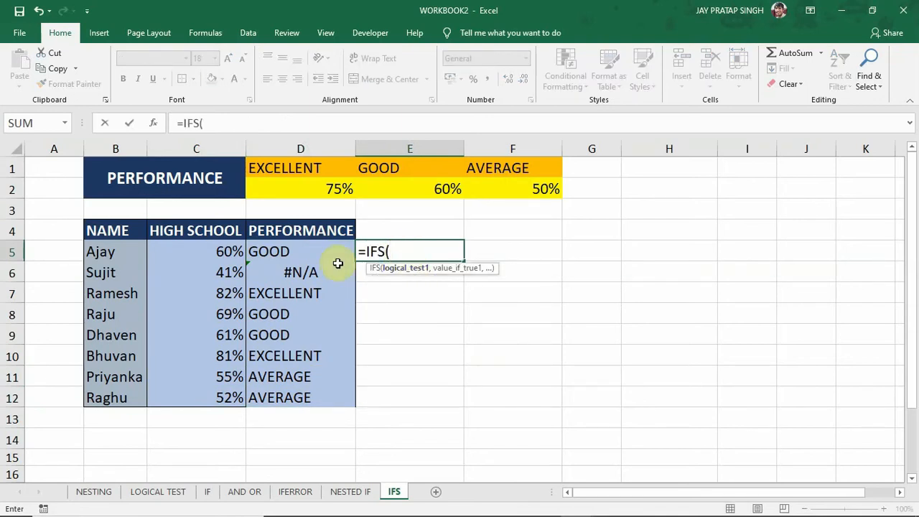
left_click(205, 258)
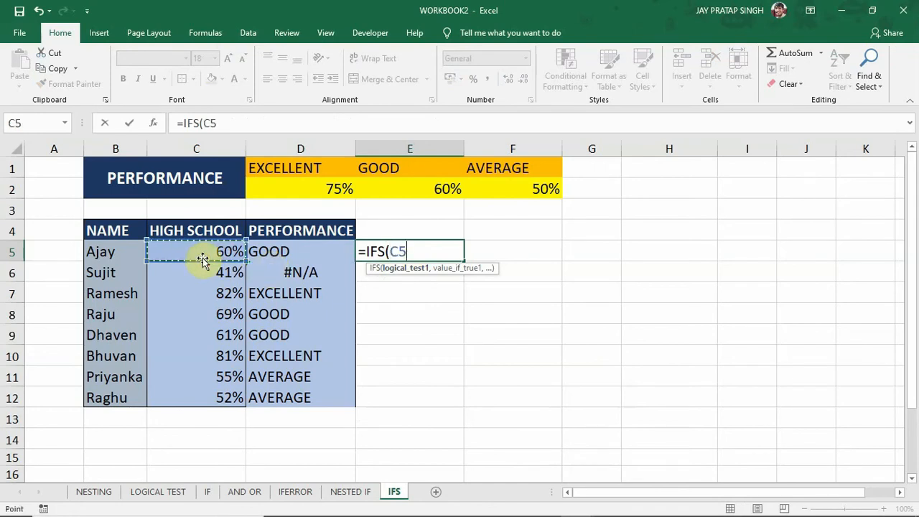
type("=")
left_click(496, 189)
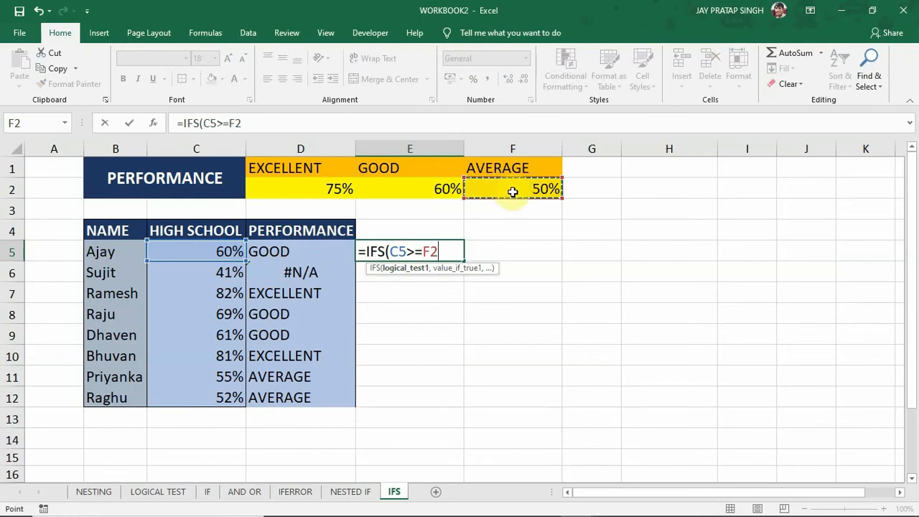
key("F4")
type(",")
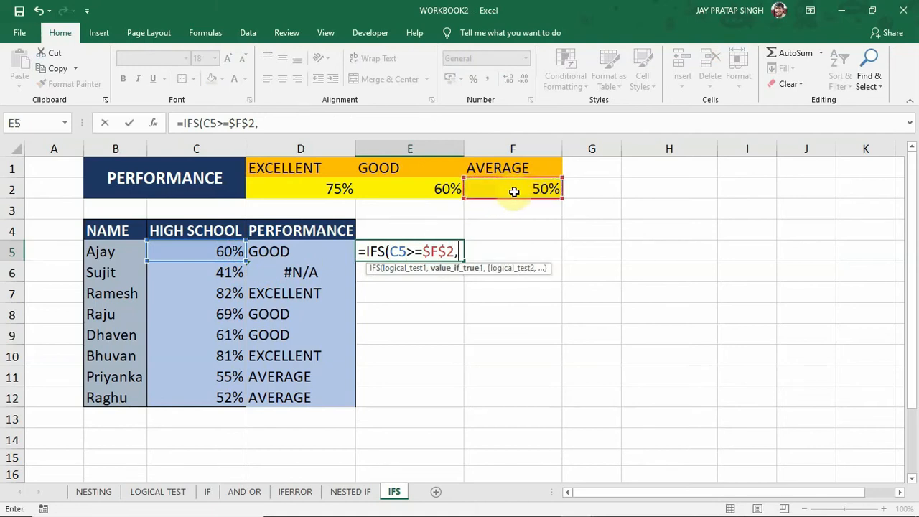
left_click(533, 166)
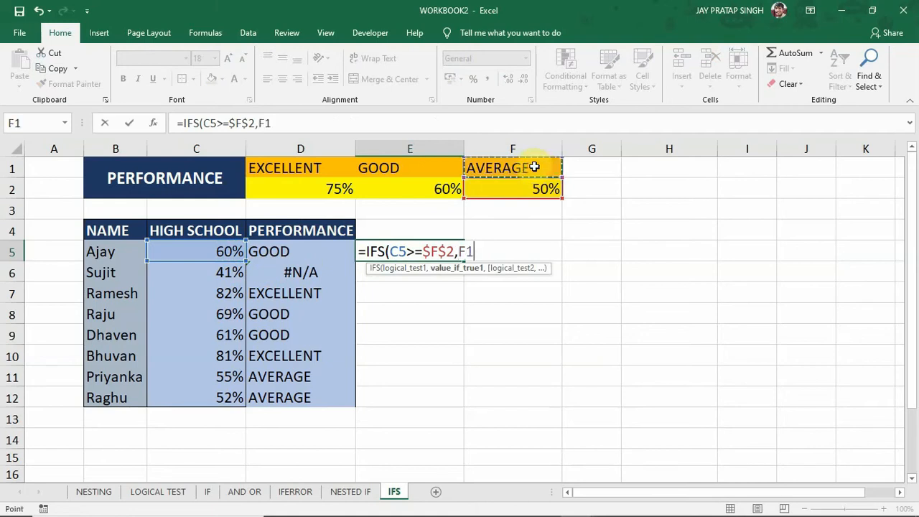
key("F4")
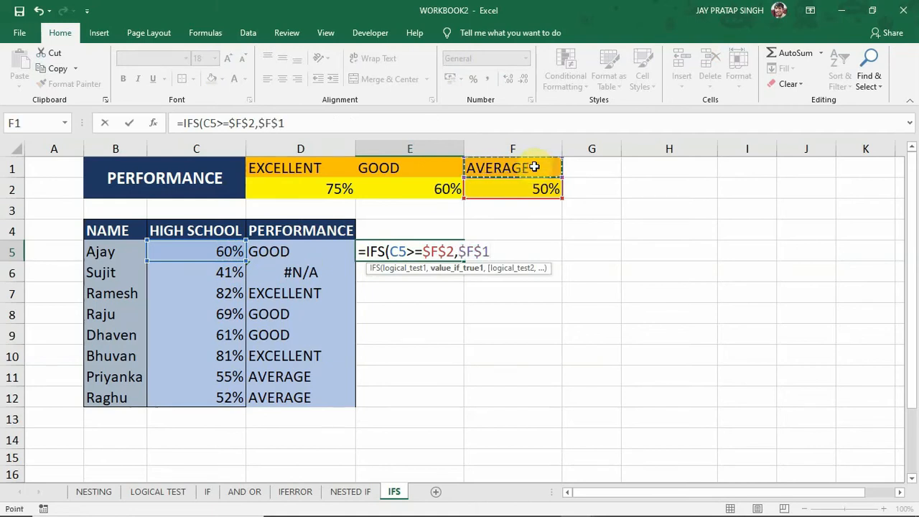
type(",")
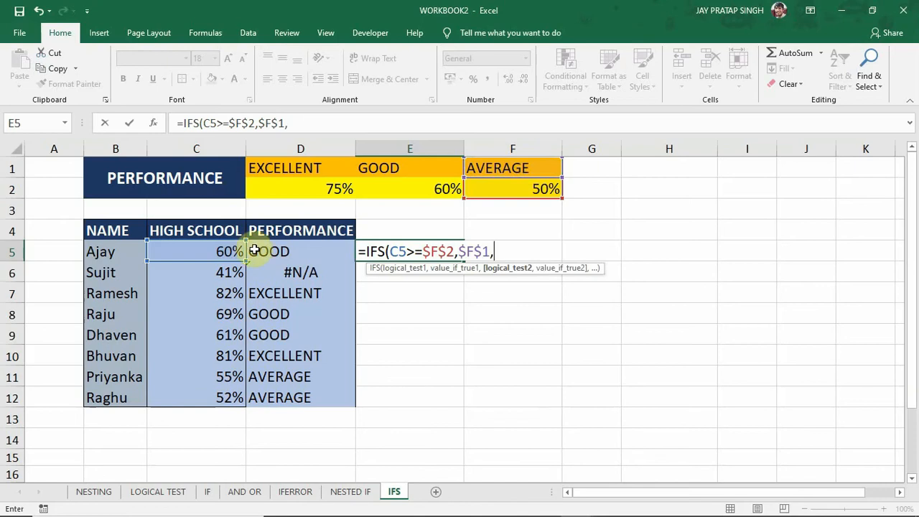
Add a second condition to the E5 formula that returns $E$1 (GOOD) when C5>=$E$2
left_click(199, 257)
type(">=")
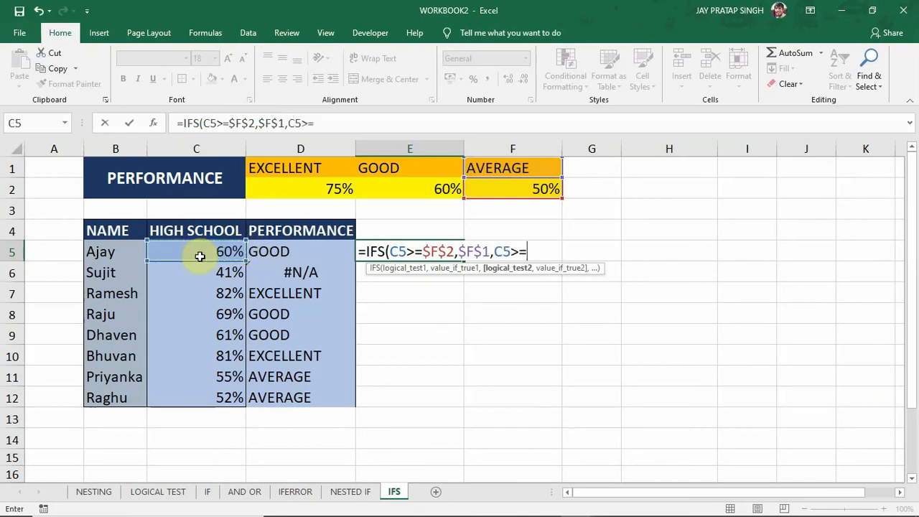
left_click(403, 186)
key("F4")
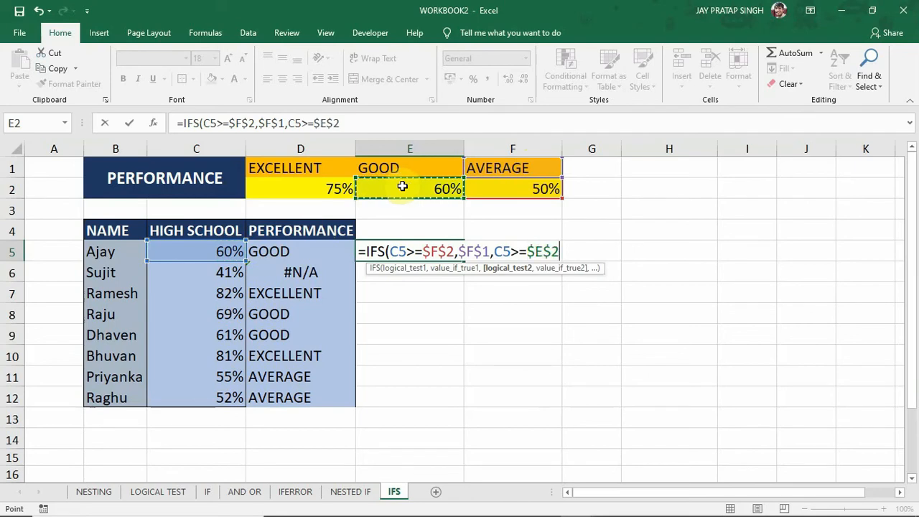
type(",")
left_click(419, 169)
key("F4")
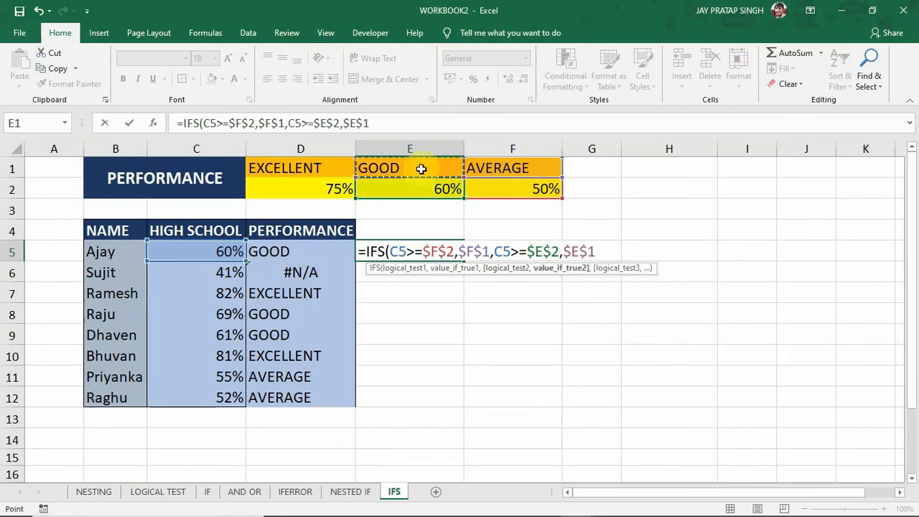
type(",")
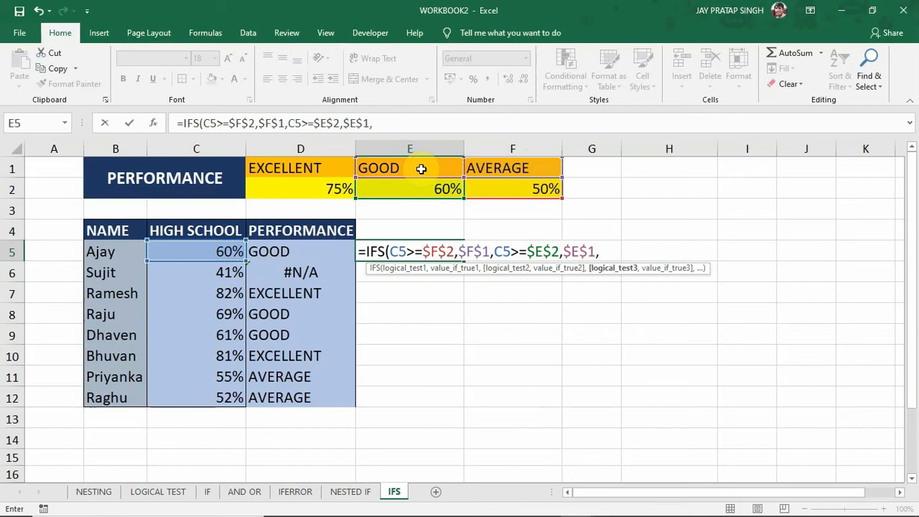
Add a third condition to the E5 formula that returns $D$1 (EXCELLENT) when C5>=$D$2, and complete the formula
left_click(192, 254)
type(">=")
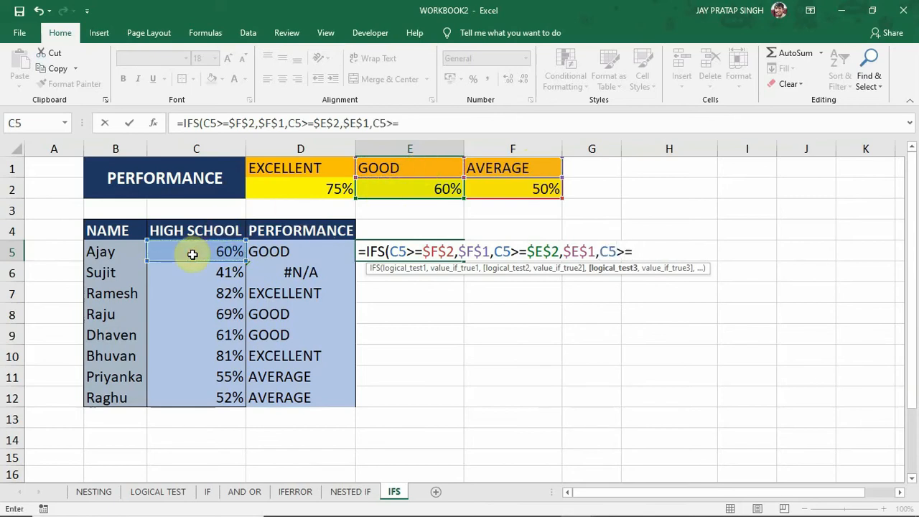
left_click(305, 189)
key("F4")
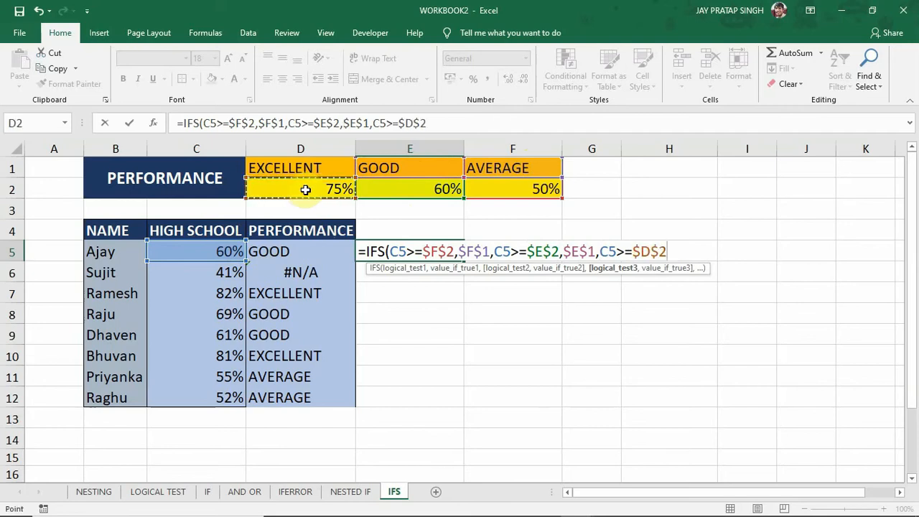
type(",")
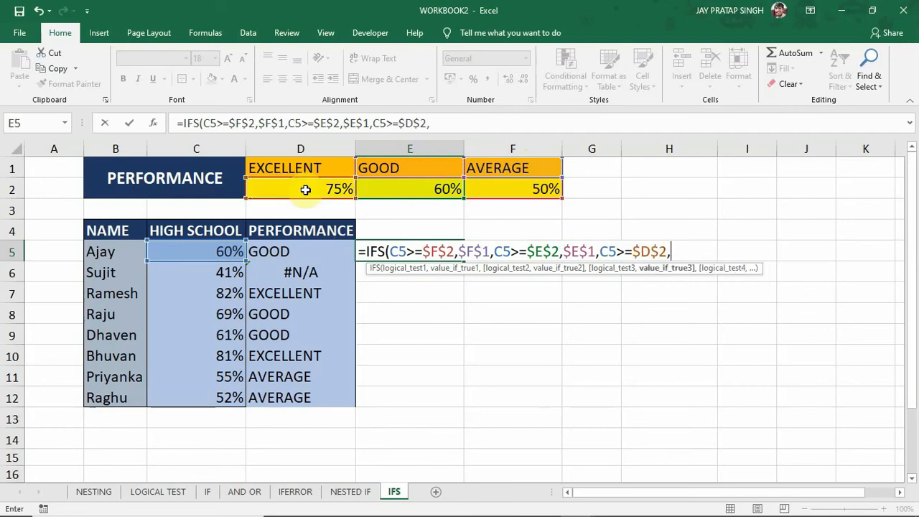
left_click(340, 167)
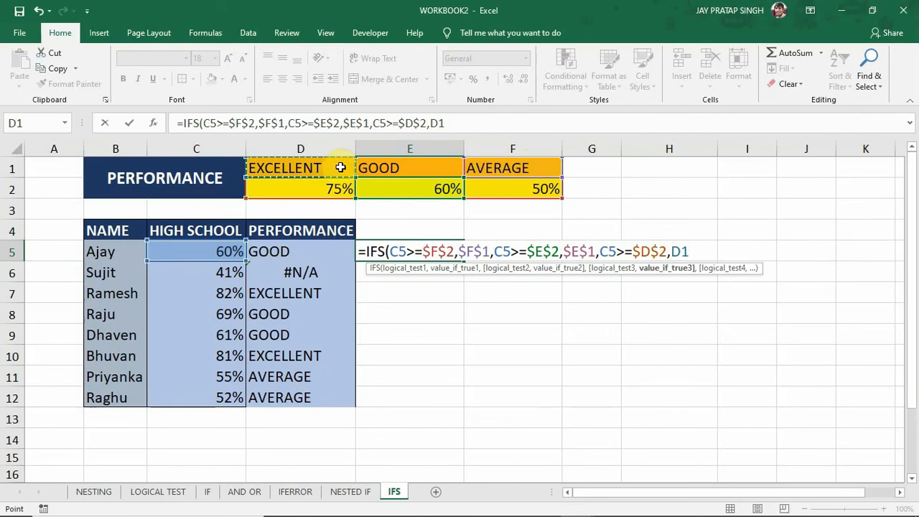
key("F4")
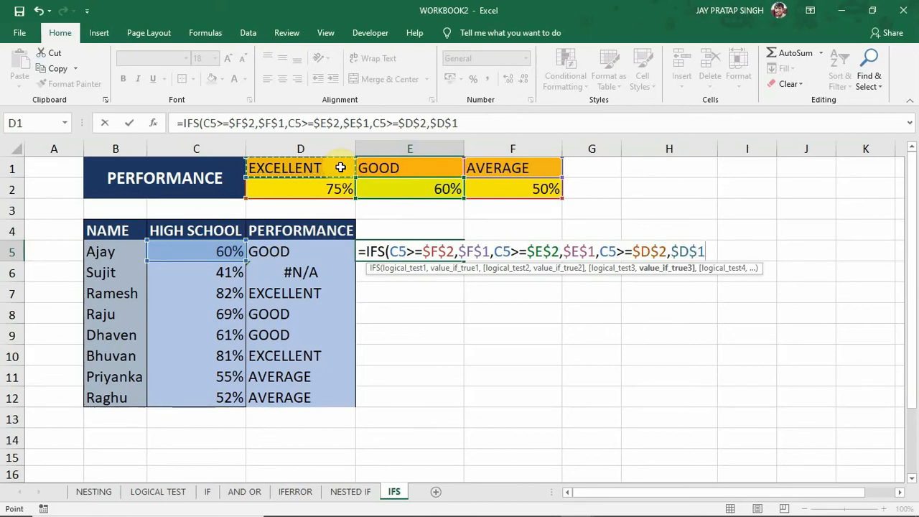
type(")")
key("Return")
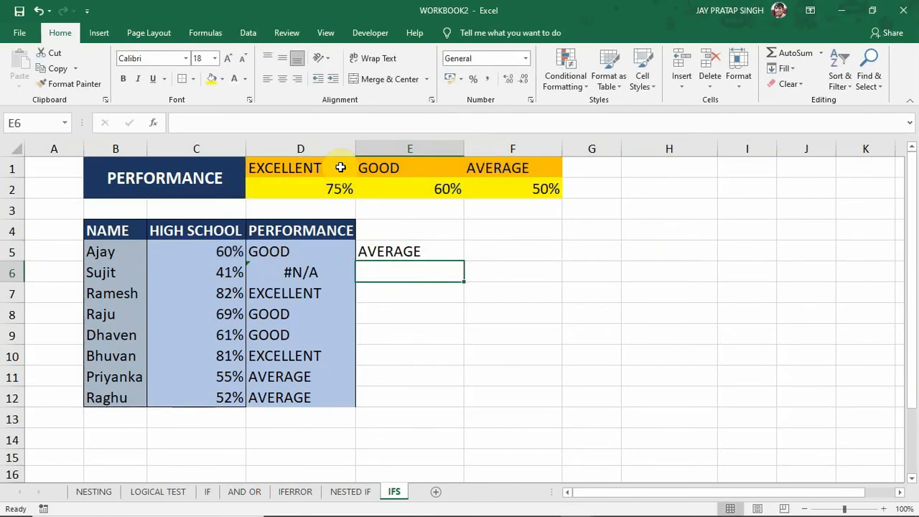
Fill the E5 formula down through E12 and look over the filled ratings
left_click(434, 251)
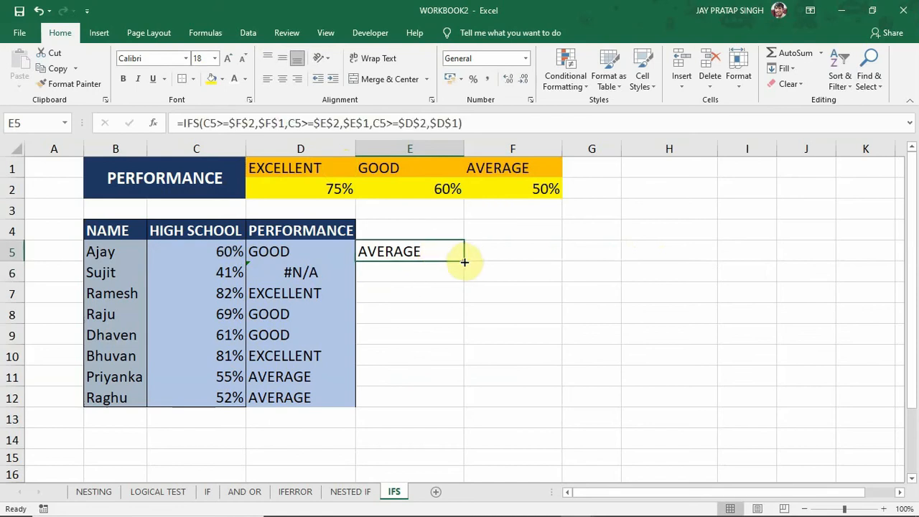
double_click(465, 263)
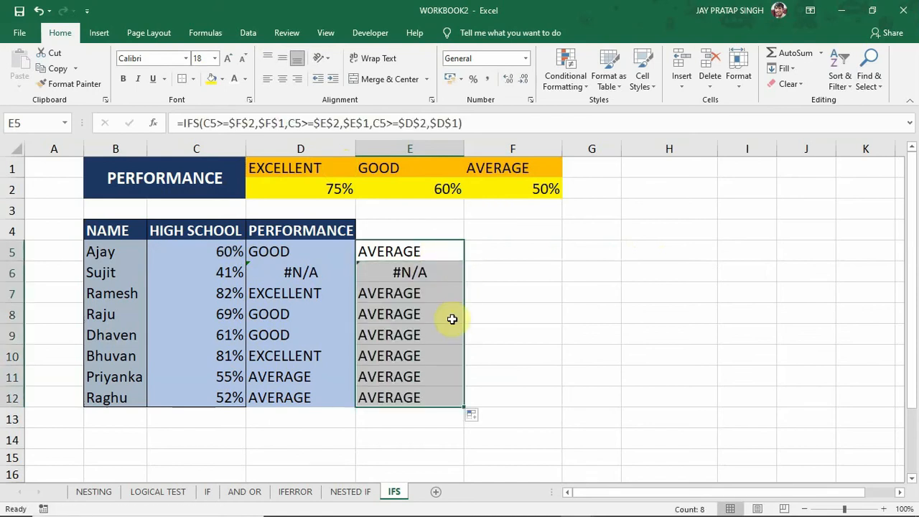
left_click(446, 279)
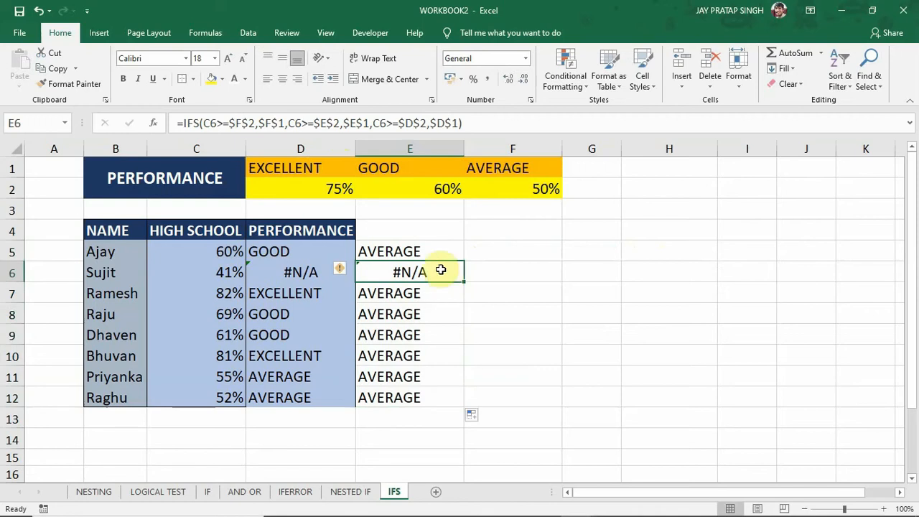
left_click_drag(441, 248, 435, 355)
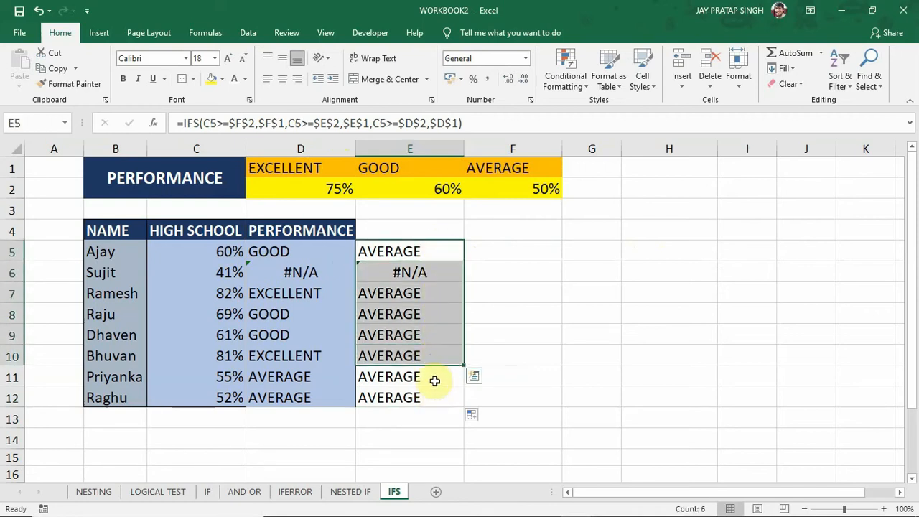
Compare the high school percentages in column C with the ratings in D5:D12 and the reversed-order ratings in E5:E12
left_click(434, 249)
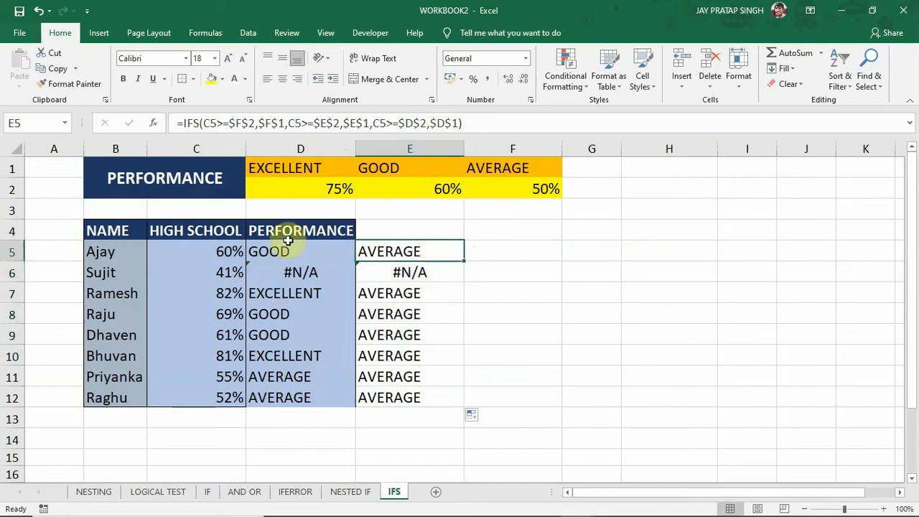
left_click(216, 249)
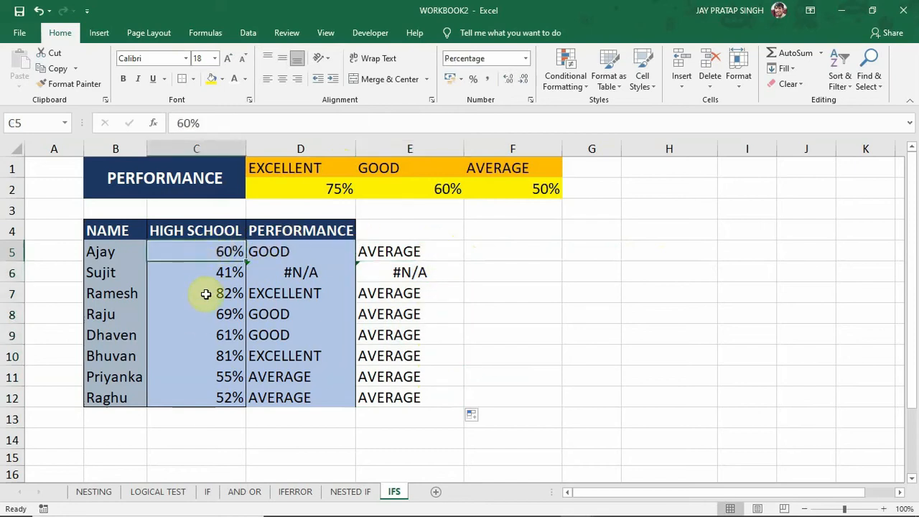
left_click(206, 294)
left_click(207, 311)
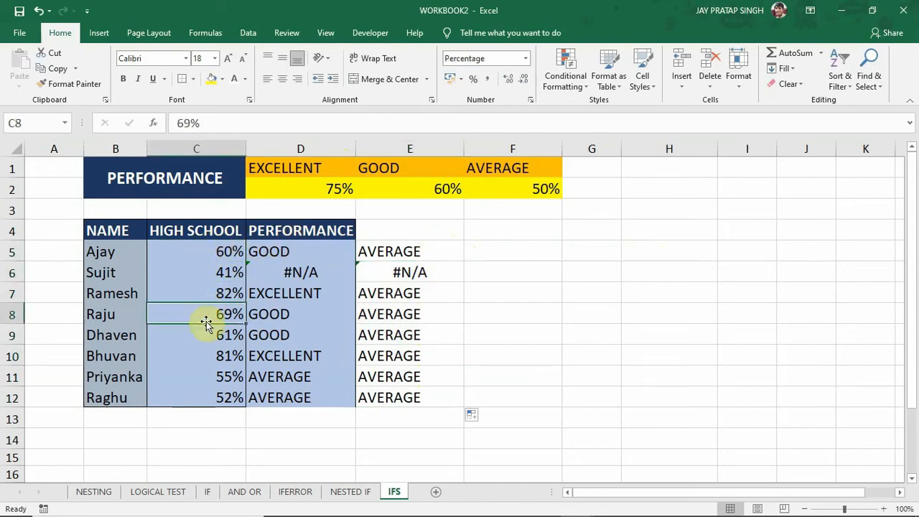
left_click(204, 332)
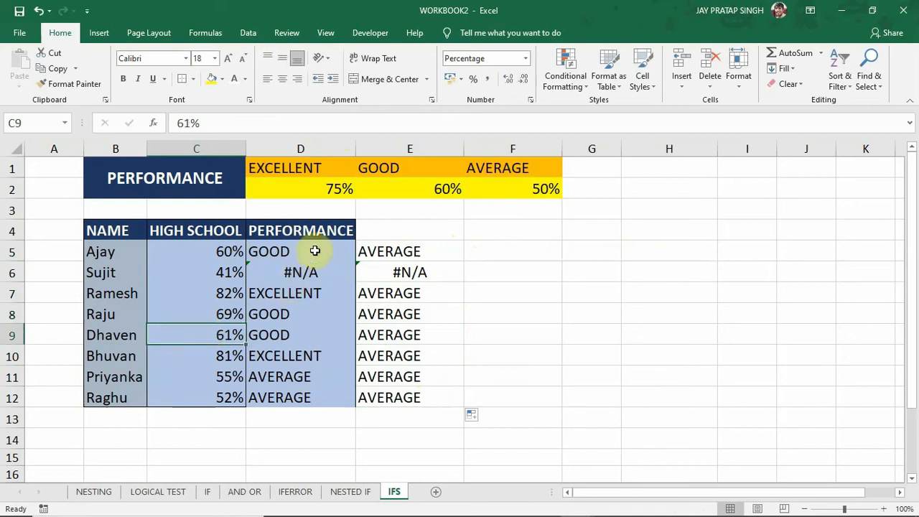
left_click_drag(316, 247, 311, 397)
left_click(427, 250)
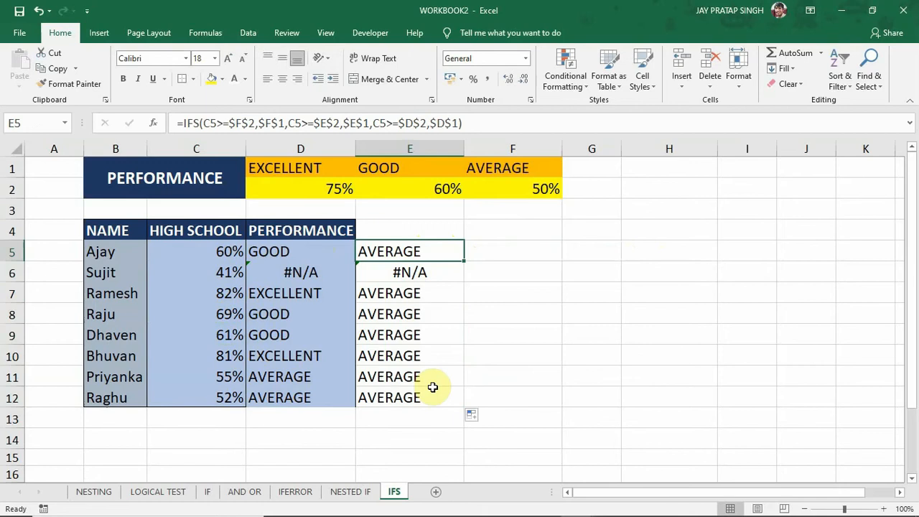
left_click_drag(438, 246, 427, 398)
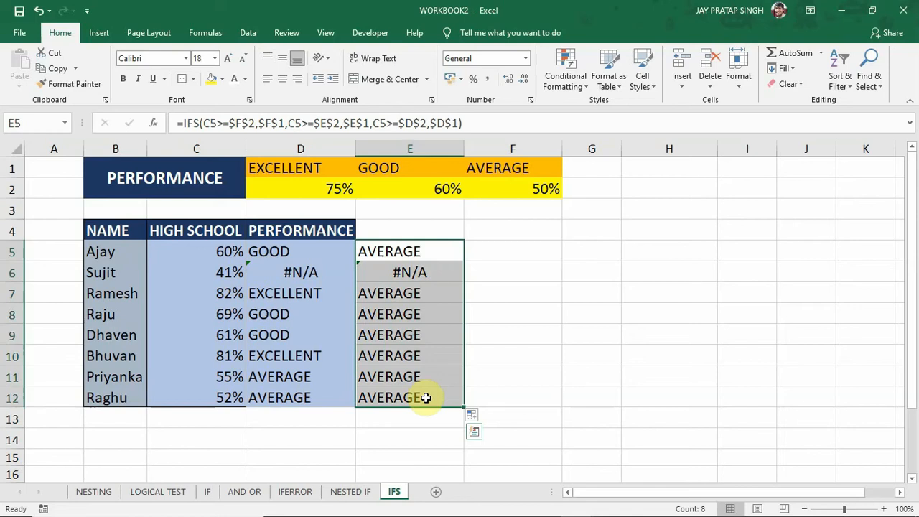
Inspect the condition order of the IFS formulas in E5 and E7
double_click(416, 253)
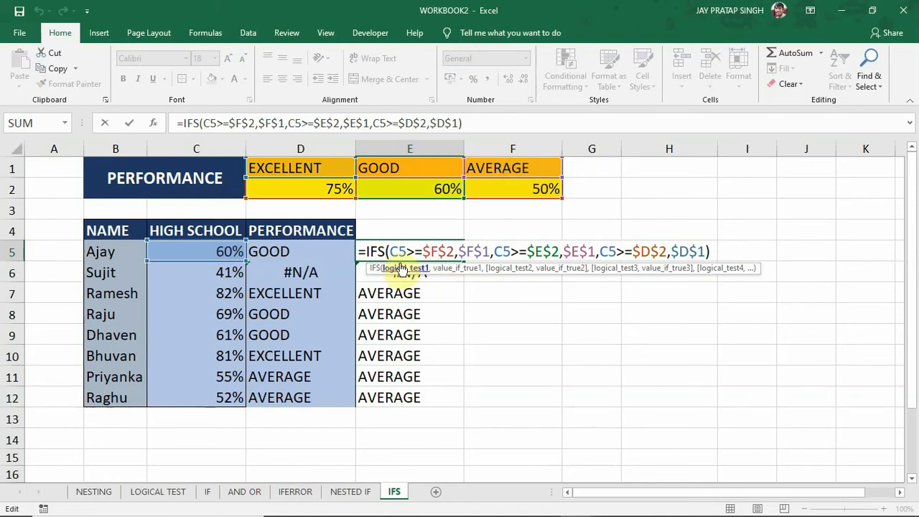
key("Return")
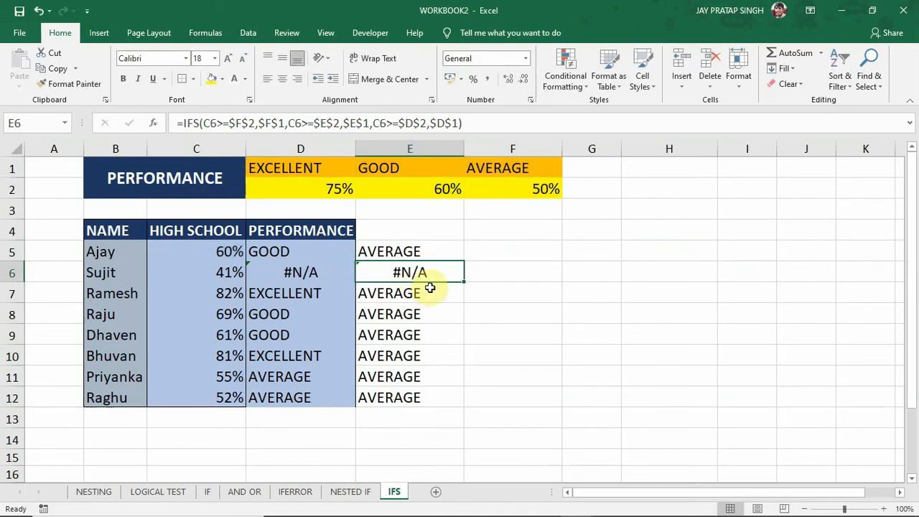
double_click(434, 293)
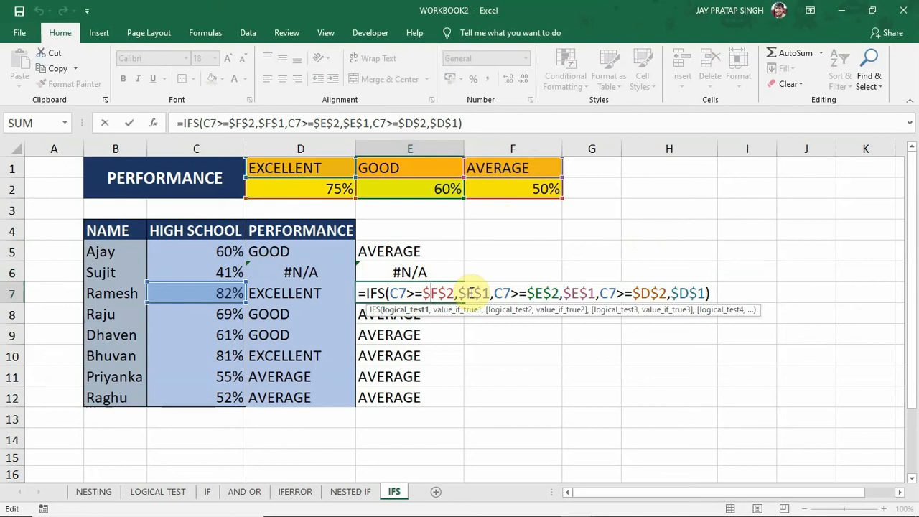
key("Return")
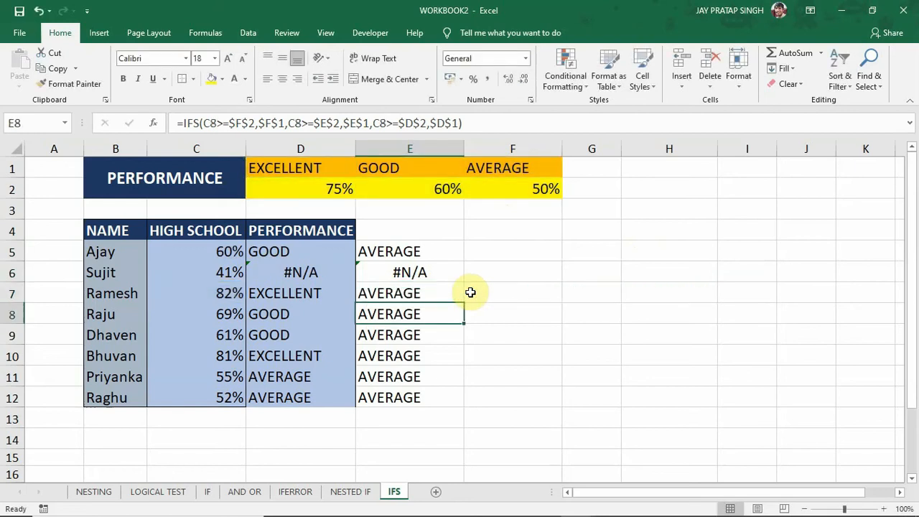
Check the AVERAGE threshold in F2 against the percentages in C5:C9 and the reversed-order rating in E5
left_click(430, 246)
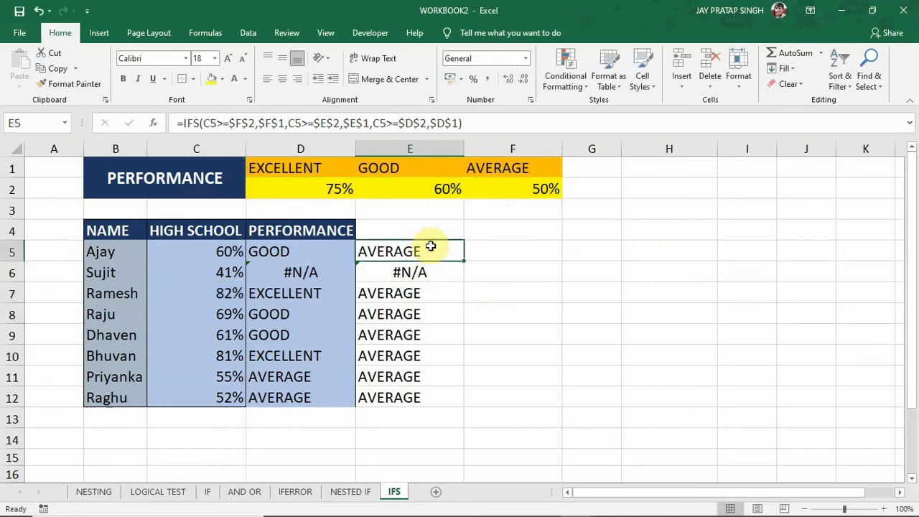
left_click(506, 185)
left_click(441, 250)
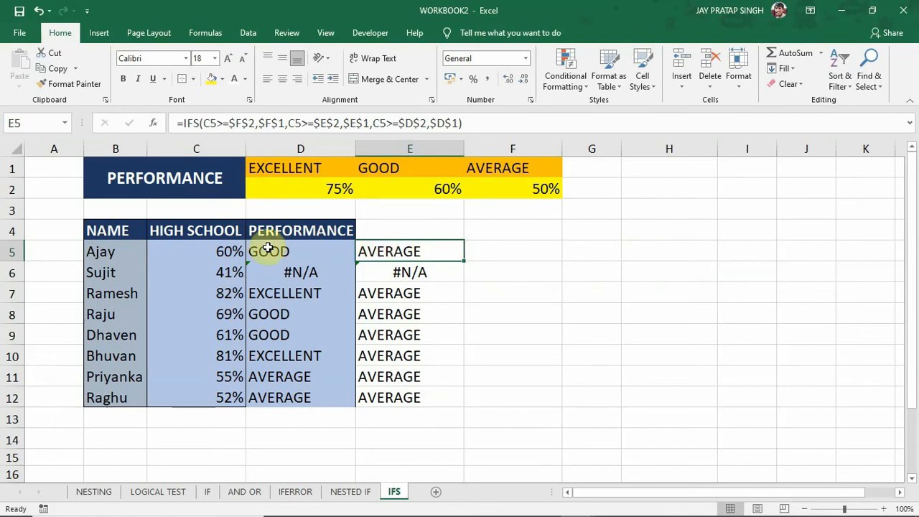
left_click(204, 253)
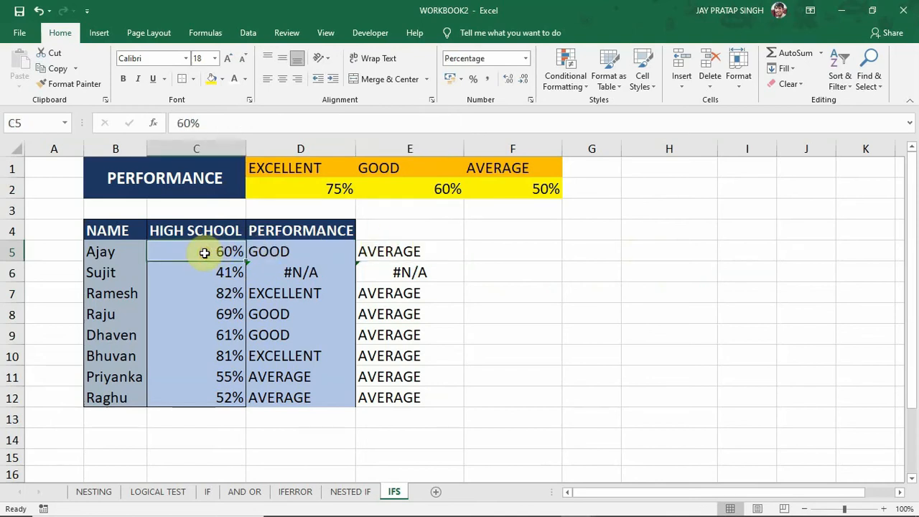
left_click(199, 299)
left_click(201, 318)
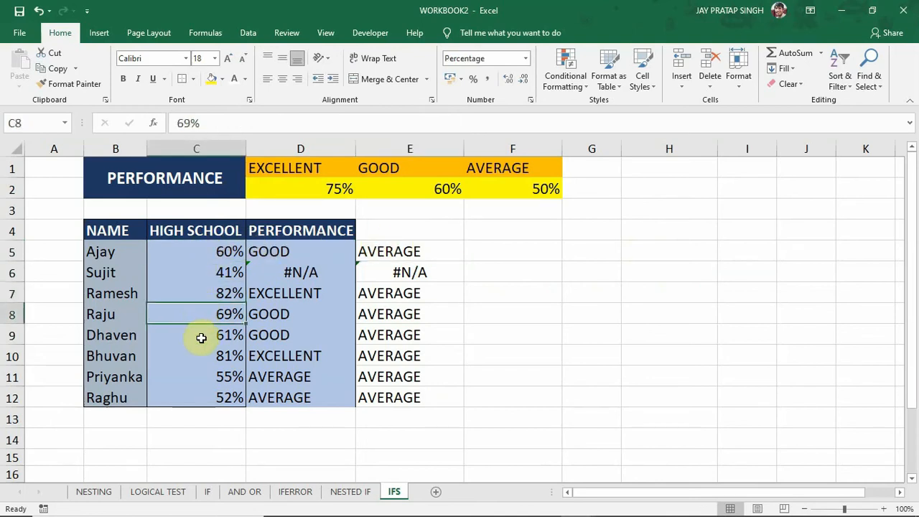
left_click(199, 336)
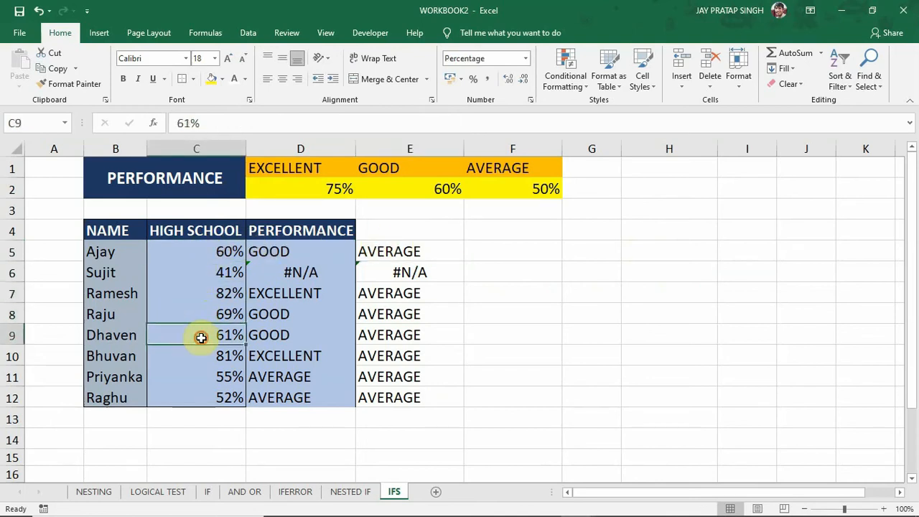
left_click(198, 272)
left_click(446, 252)
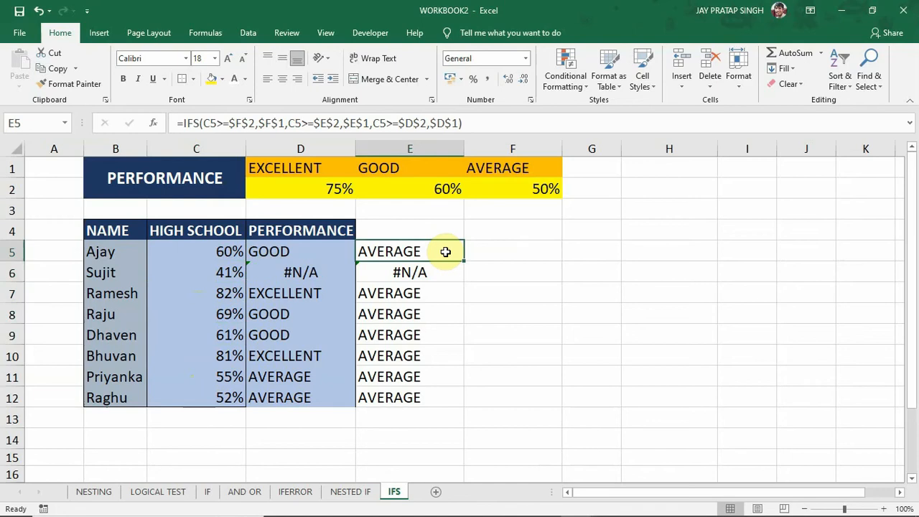
Inspect the condition order of the IFS formula in D5 for comparison with the reversed version
double_click(324, 251)
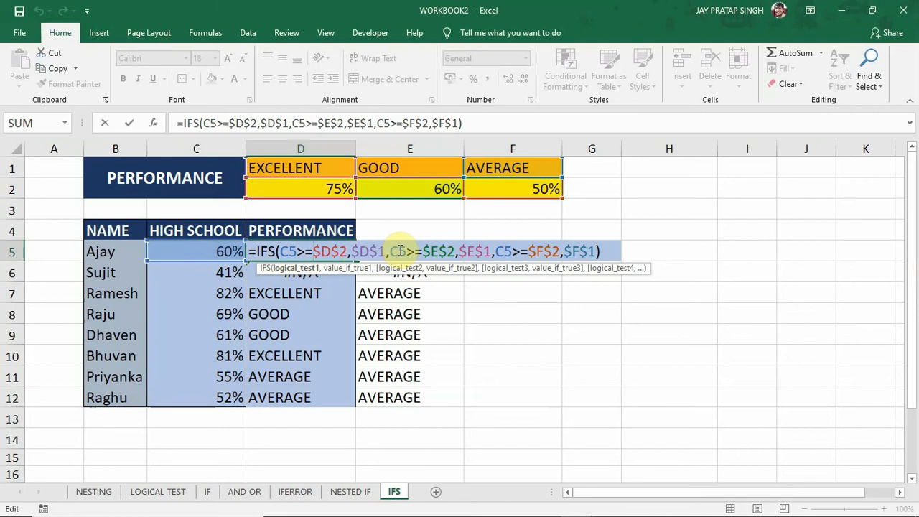
key("Return")
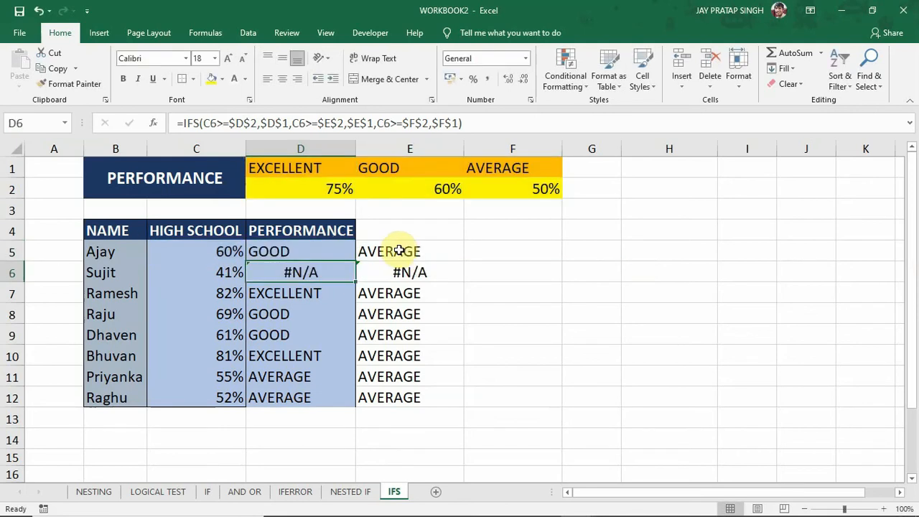
left_click(339, 247)
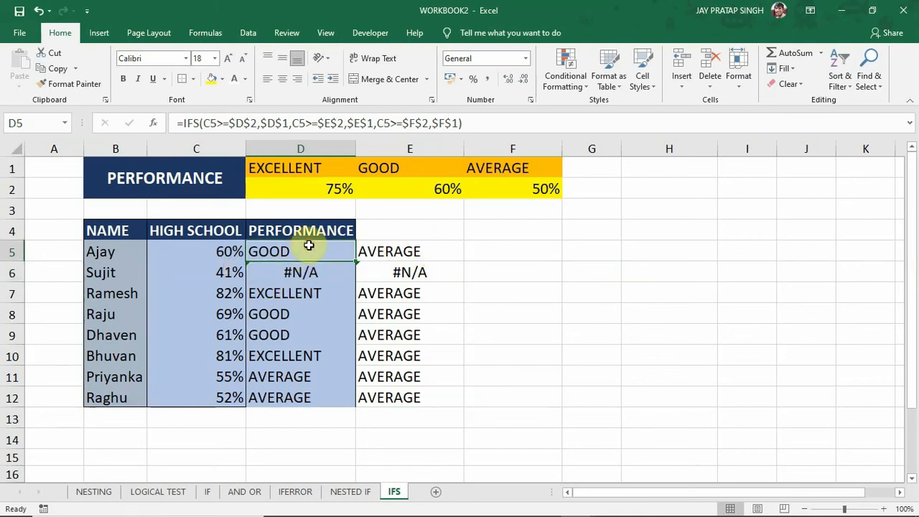
Set the high school percentage in C9 to 31% and check the rating in D9
left_click(207, 249)
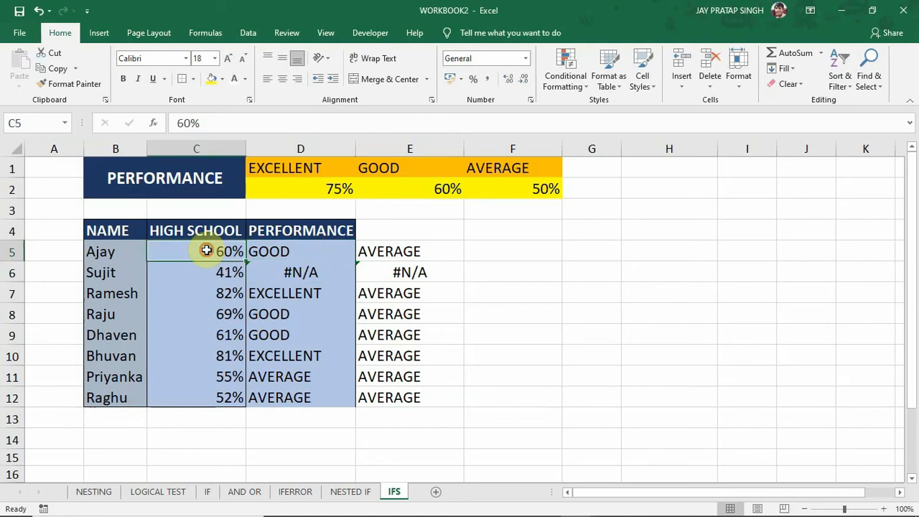
left_click(212, 337)
type("31")
key("Return")
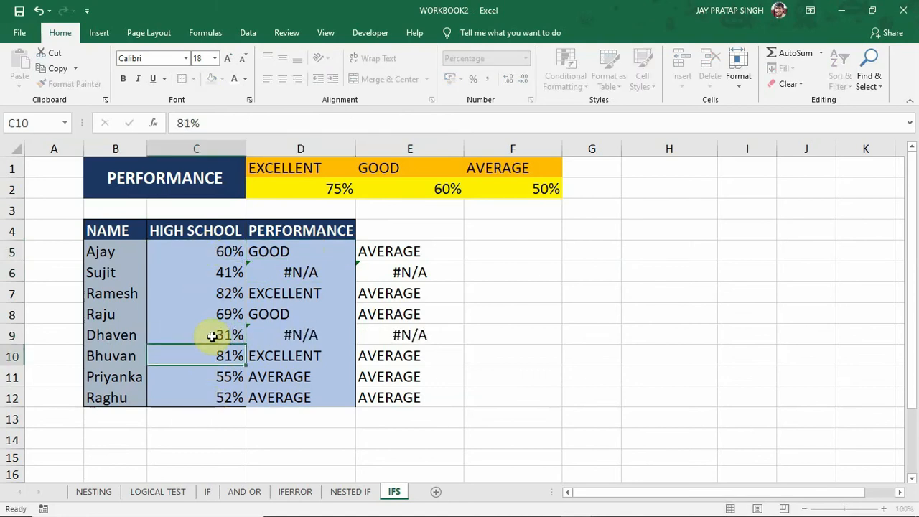
left_click(281, 332)
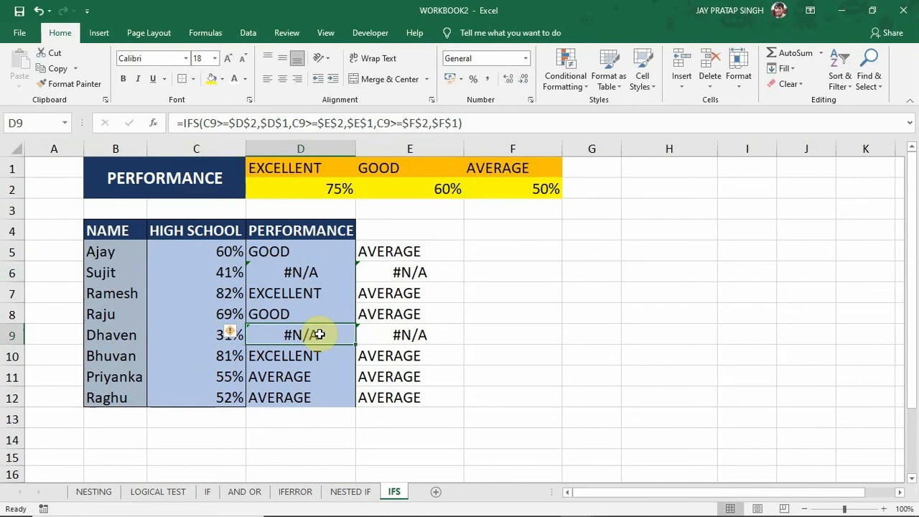
Review the D5 formula along with the AVERAGE, GOOD and EXCELLENT labels and their thresholds
left_click(313, 249)
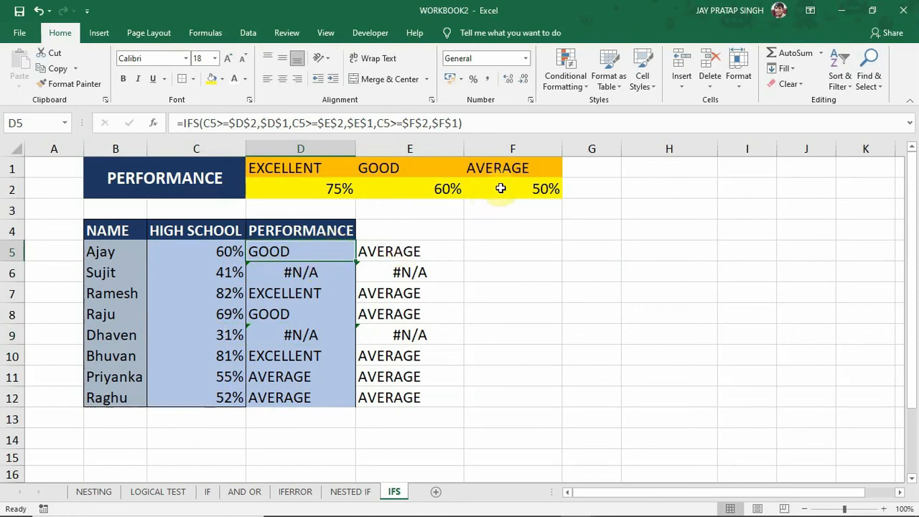
left_click(501, 188)
left_click_drag(499, 173, 439, 185)
left_click(435, 186)
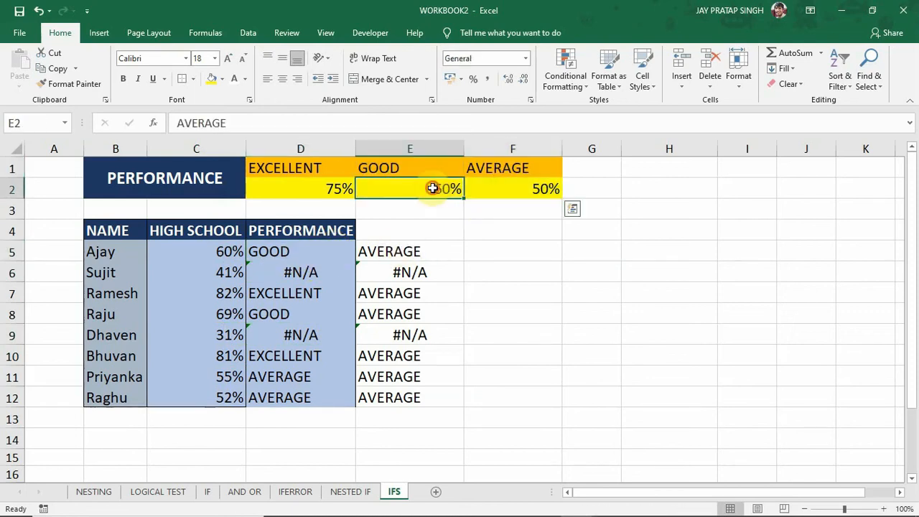
left_click(369, 168)
left_click(311, 181)
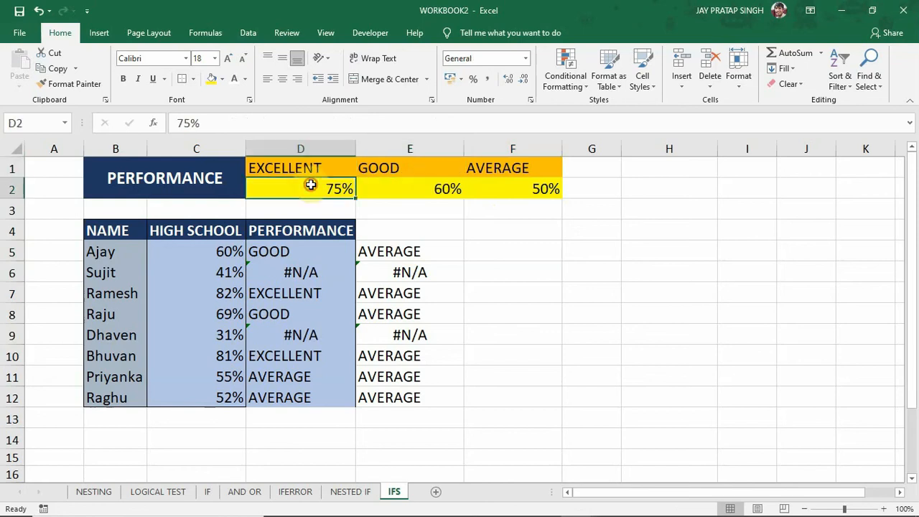
Check the EXCELLENT label in D1, the AVERAGE threshold in F2 and the IFS formula in D6
left_click(317, 170)
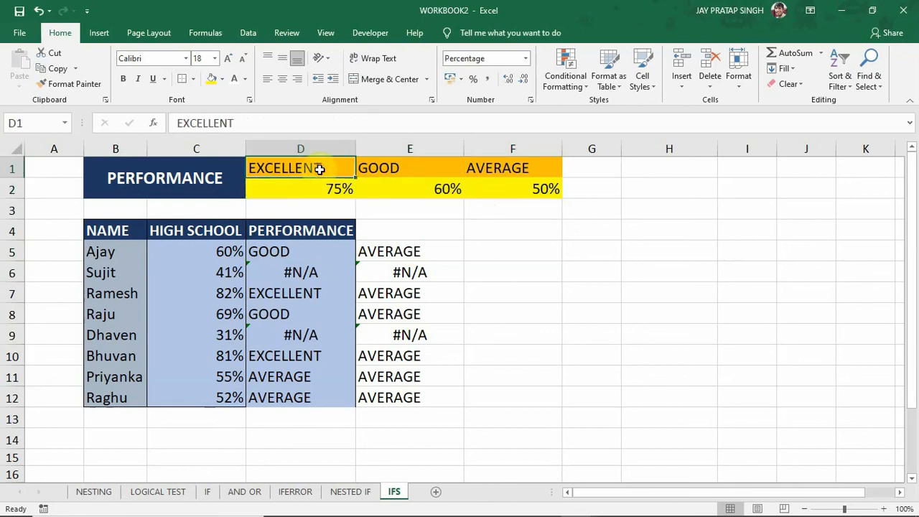
left_click(499, 186)
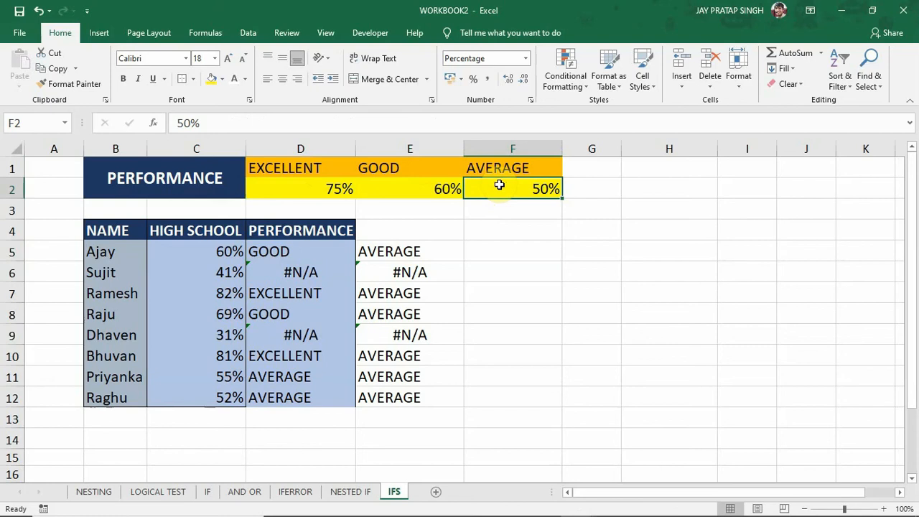
left_click(326, 273)
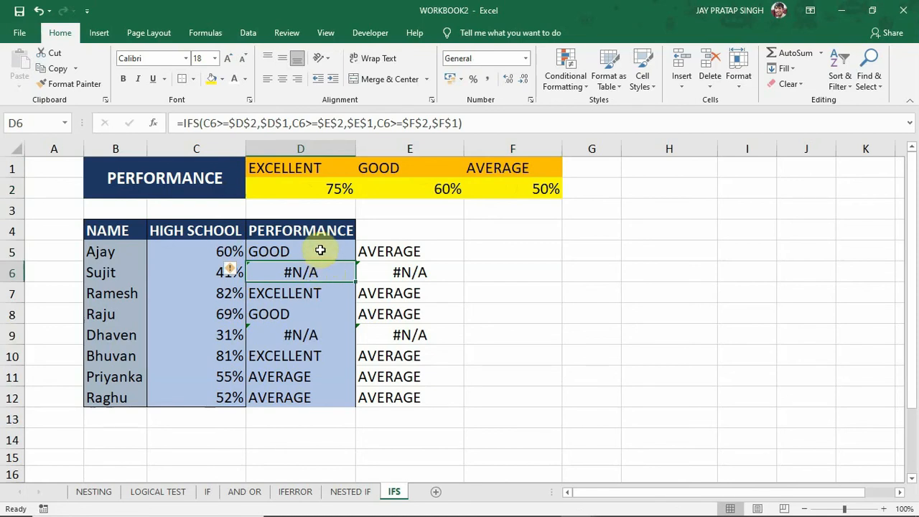
Add a final condition "TRUE" with an empty-text result "" to the end of the IFS formula in D5
double_click(320, 250)
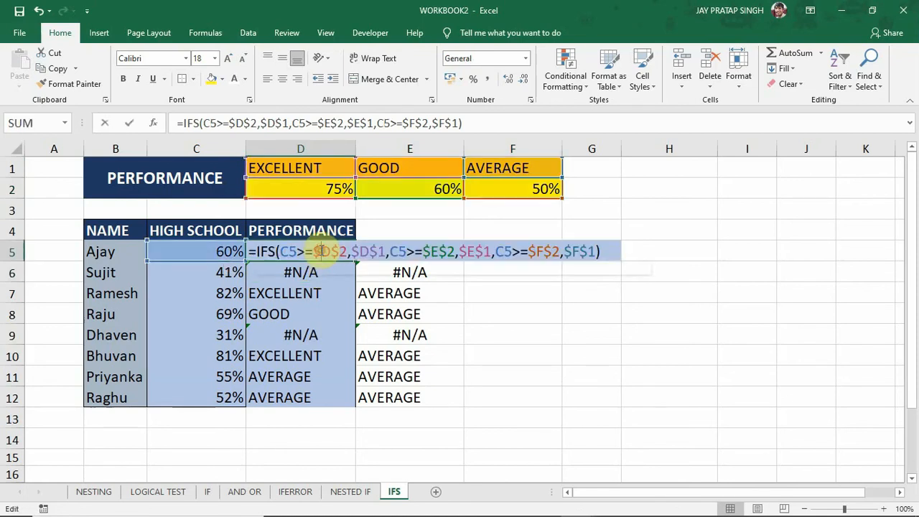
left_click(595, 252)
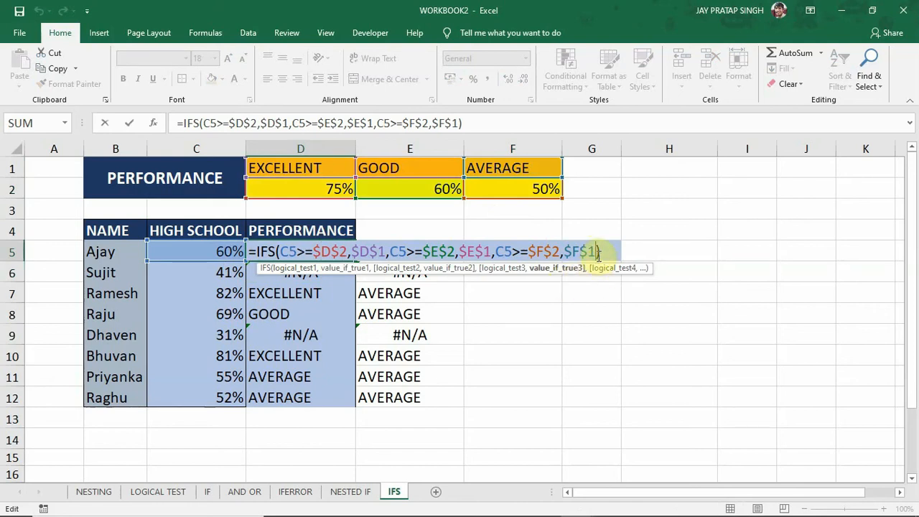
type(",")
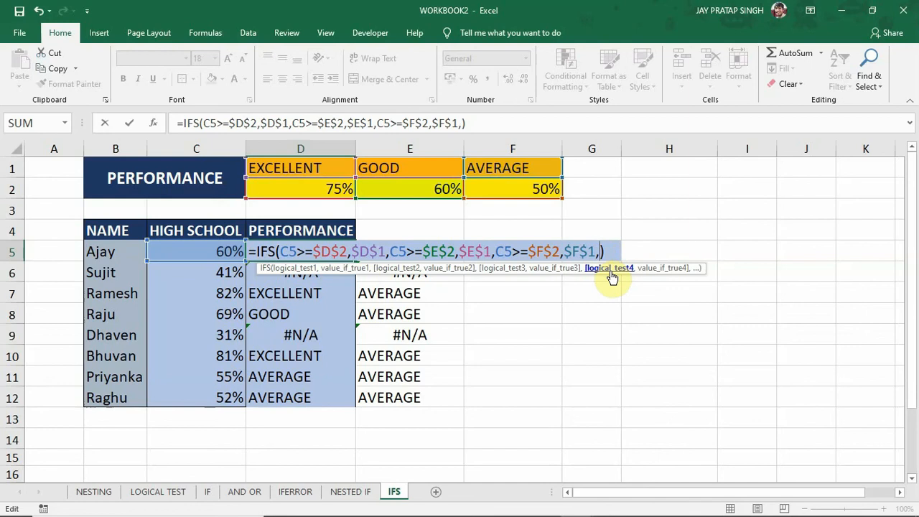
type("\"TRUE")
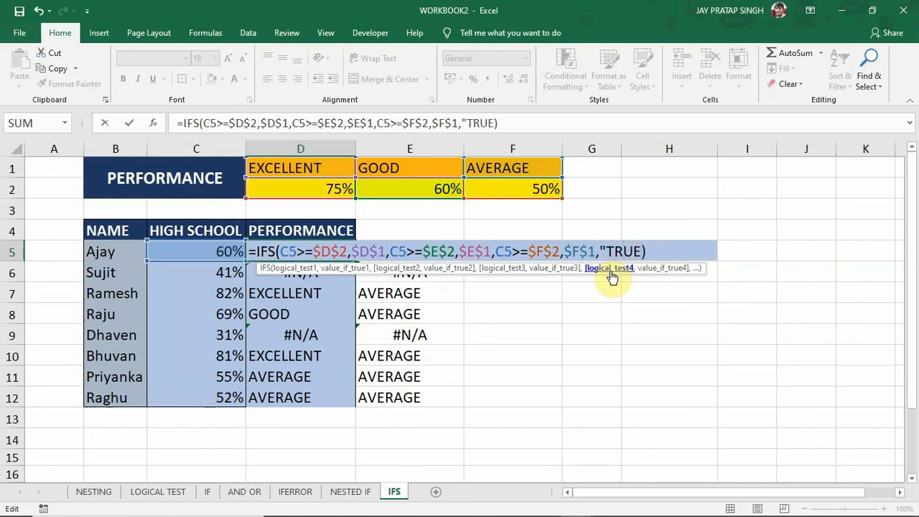
type("\",")
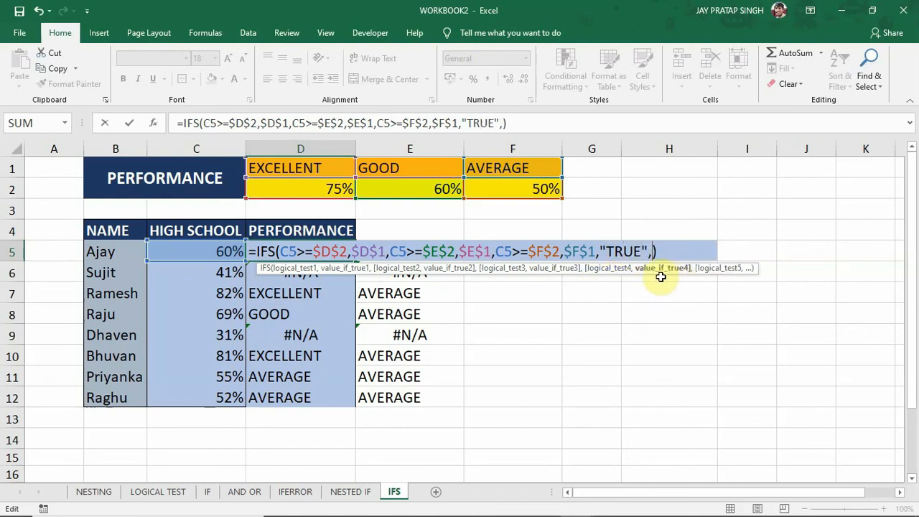
type("\"\"")
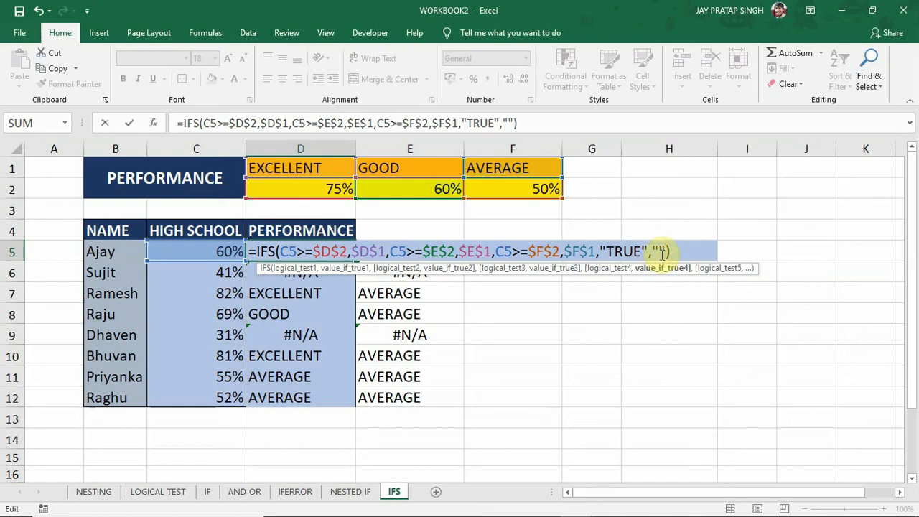
key("Return")
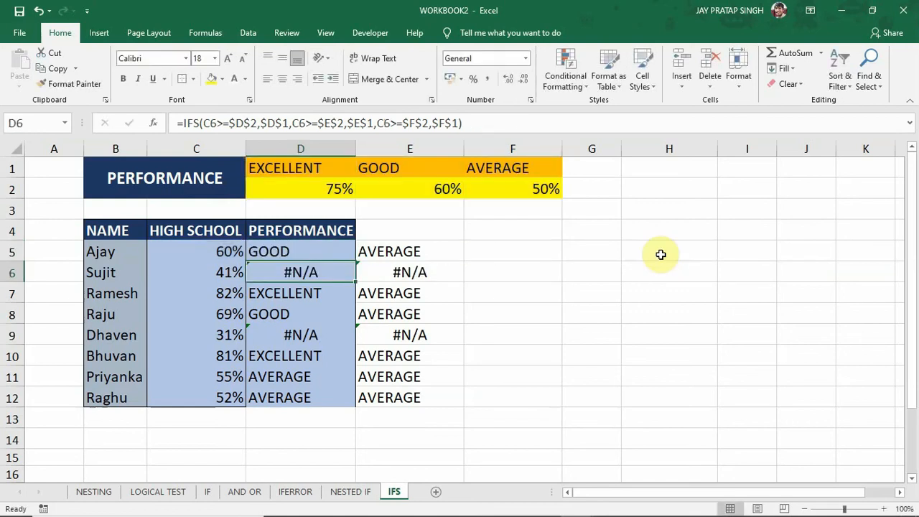
Fill the extended D5 formula down to D12 and check cells D6 and D9
left_click(297, 252)
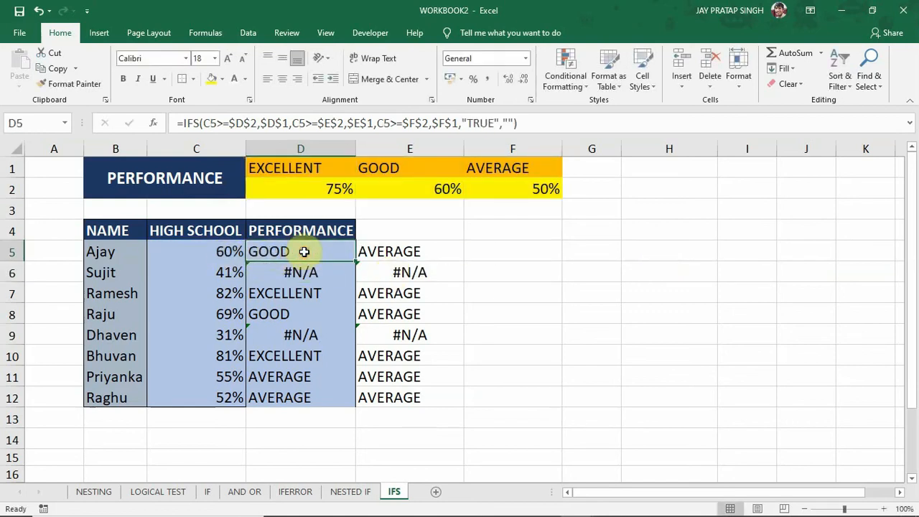
double_click(356, 262)
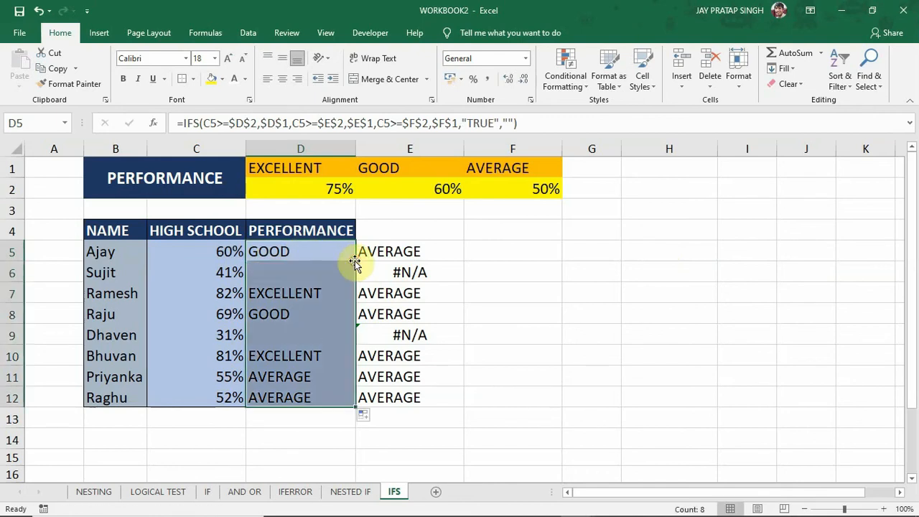
left_click(291, 335)
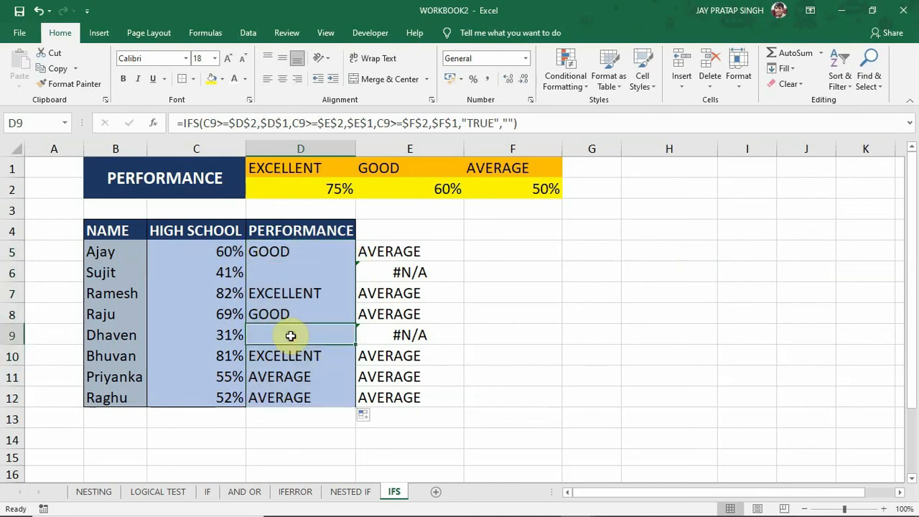
left_click(309, 265)
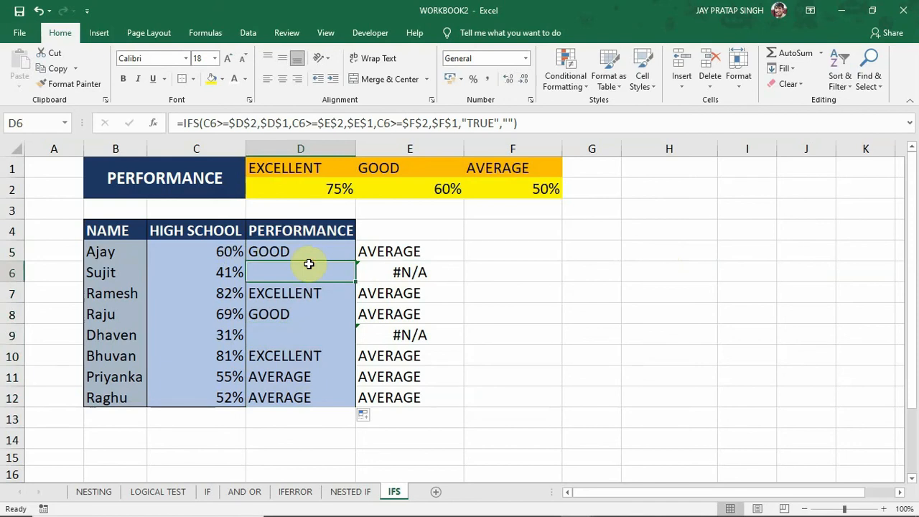
left_click(302, 337)
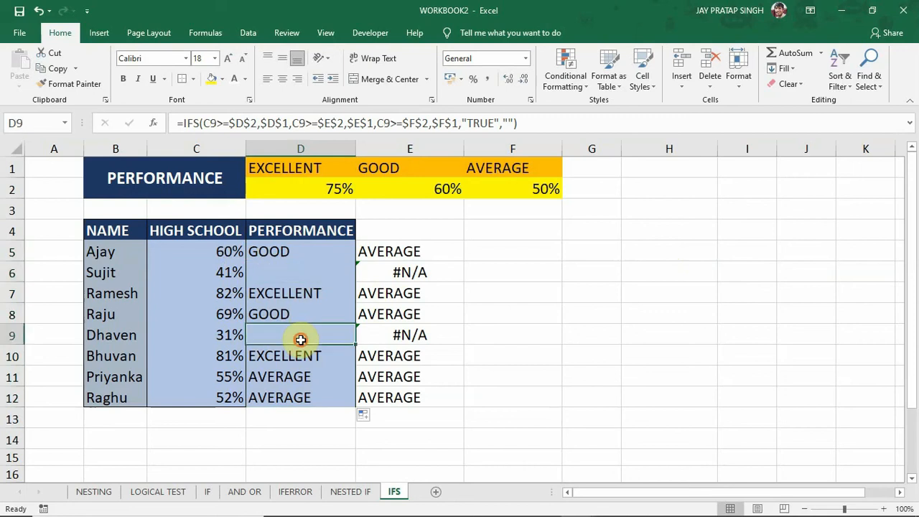
Review the "TRUE","" fallback pair in the D5 formula and refill the PERFORMANCE column from D5
double_click(323, 252)
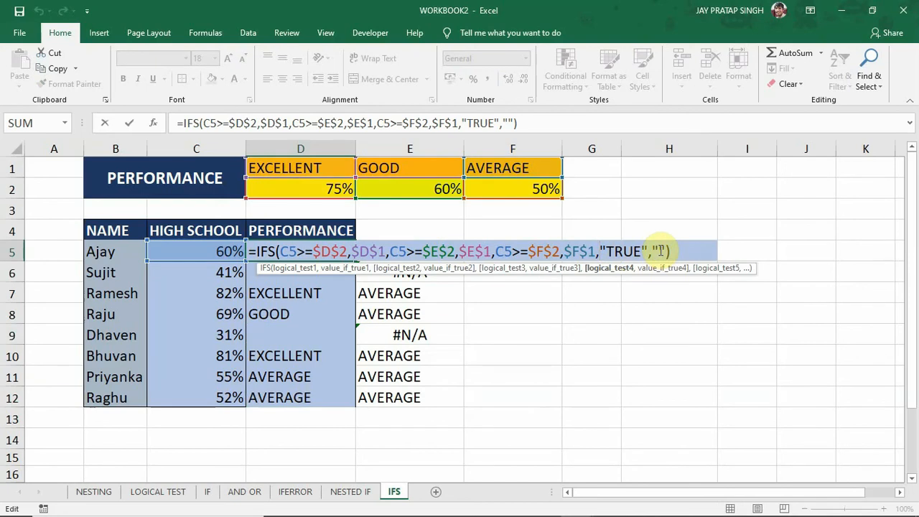
key("Return")
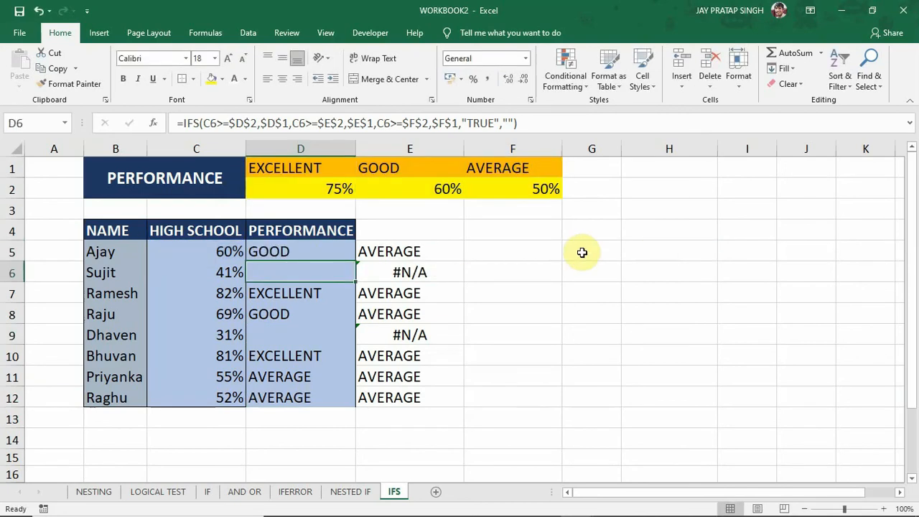
left_click(324, 254)
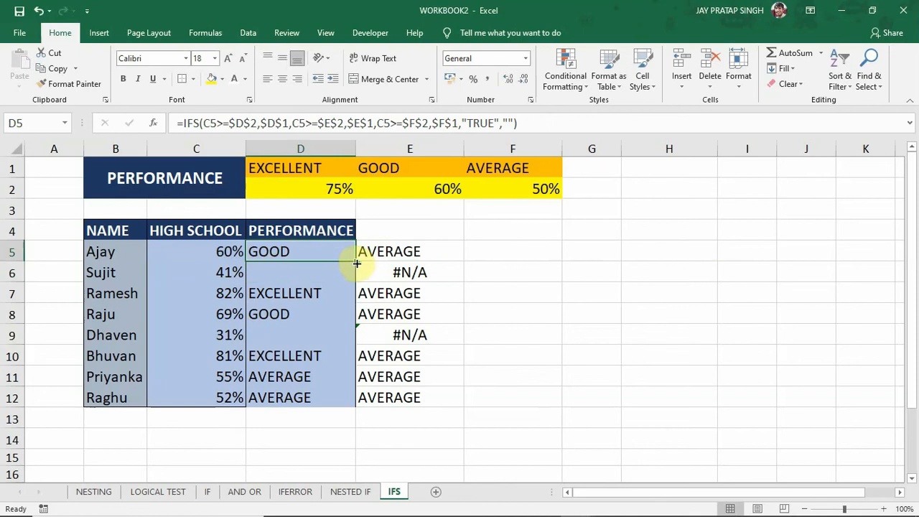
double_click(356, 262)
key("Return")
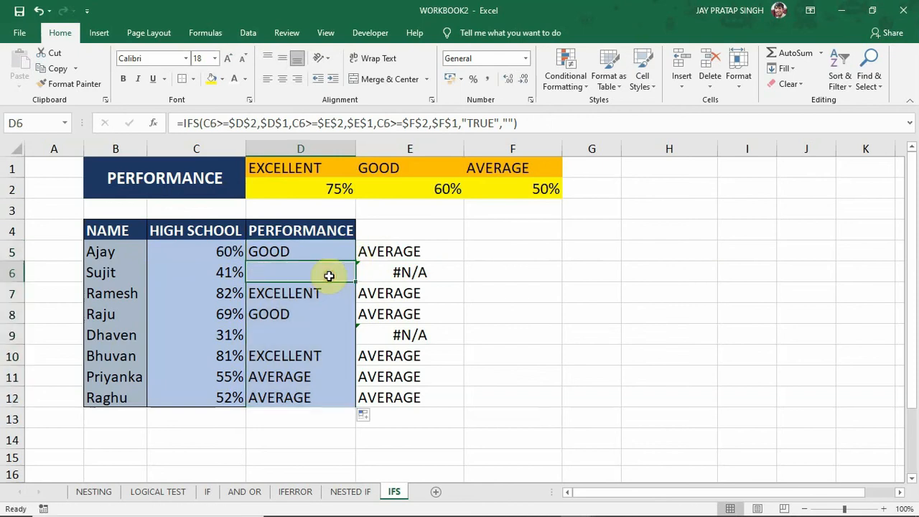